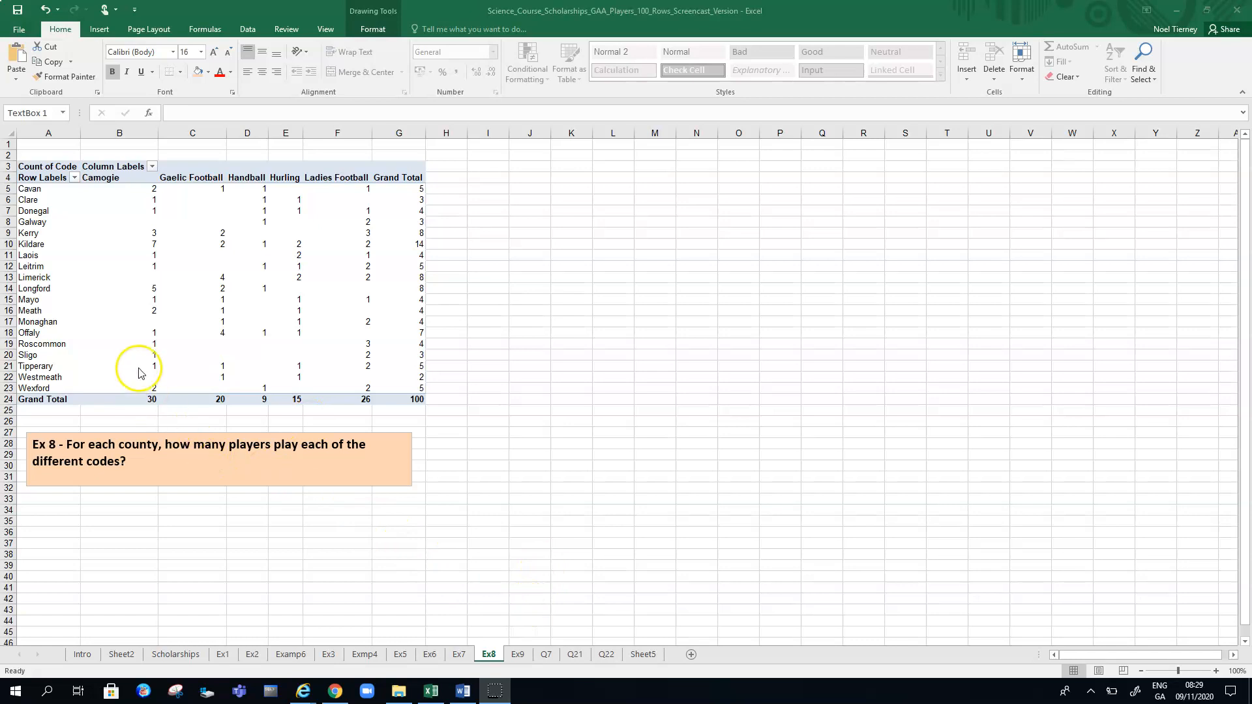
# Examine the Ex9 percentage table, including Cavan's row across all codes, and compare it with the source data and the Ex8 count question.
pyautogui.click(519, 660)
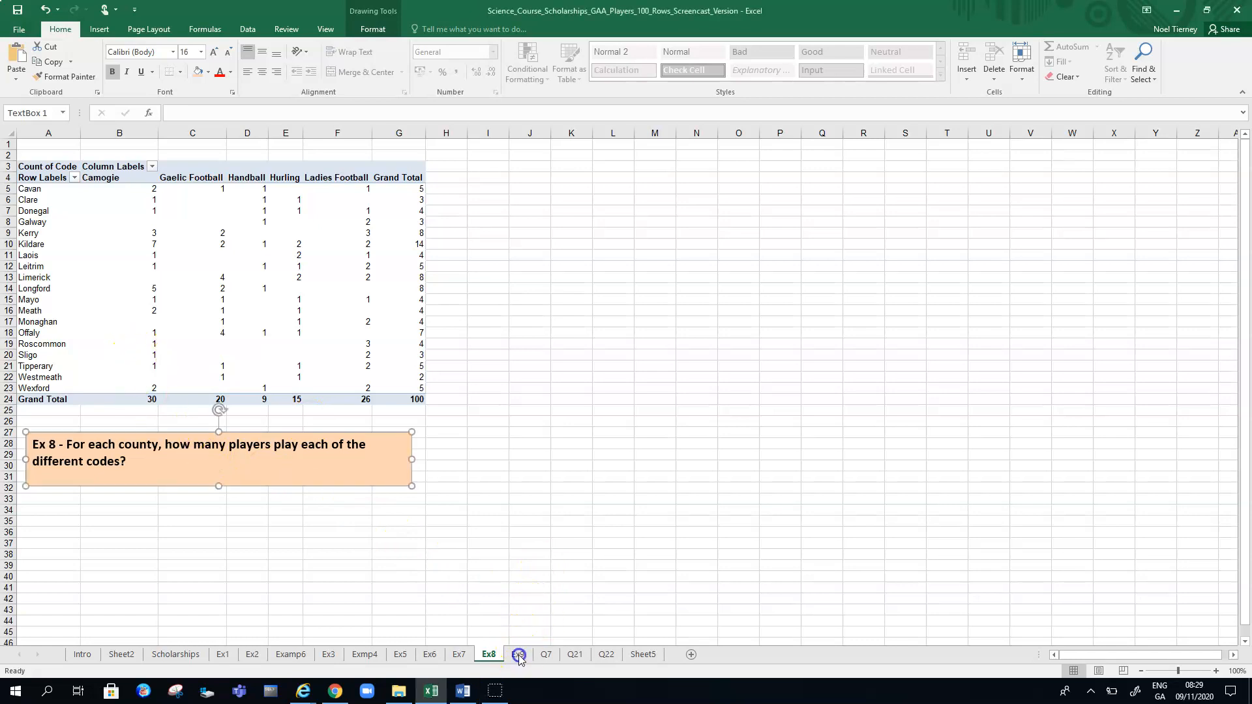
pyautogui.click(520, 660)
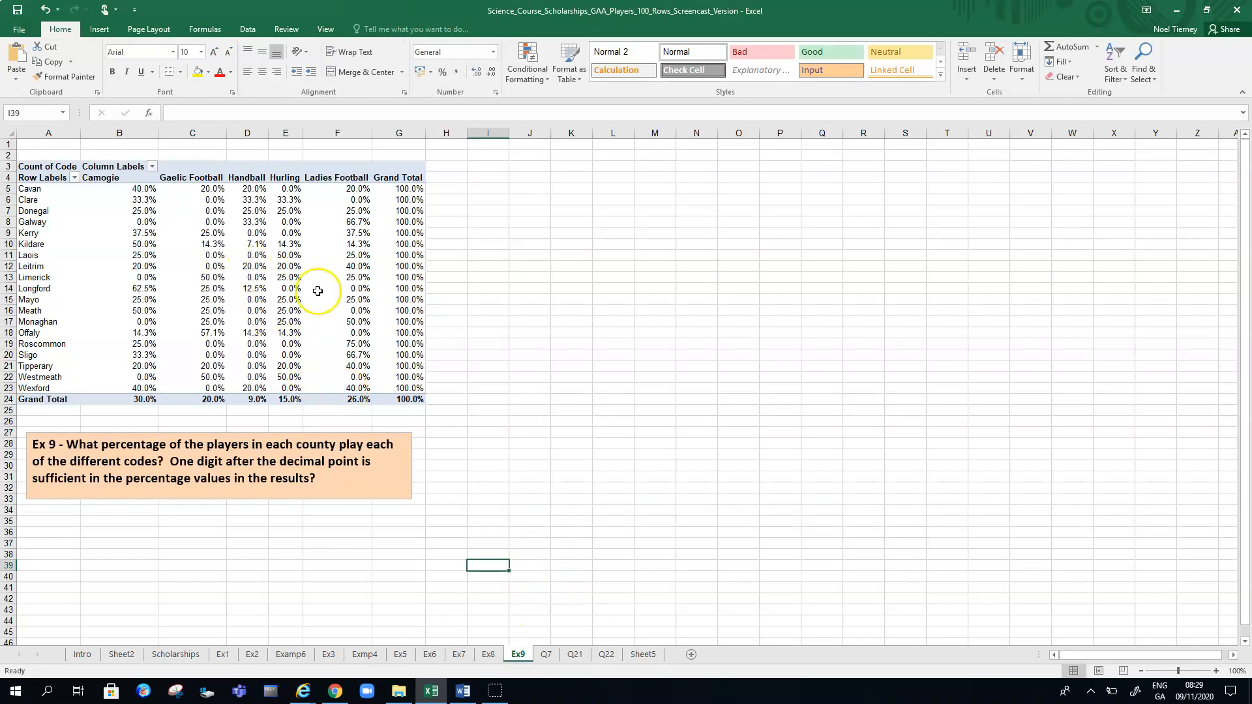
pyautogui.click(139, 190)
pyautogui.moveTo(138, 190); pyautogui.dragTo(357, 189)
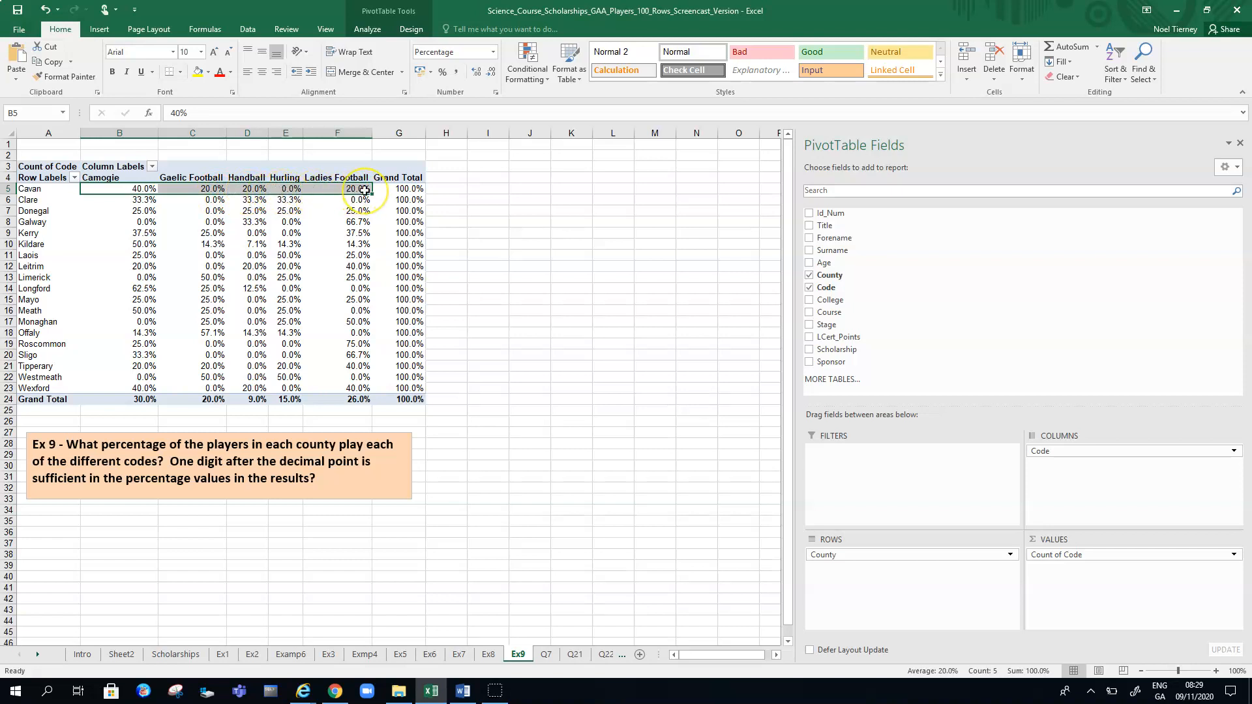
pyautogui.moveTo(365, 190)
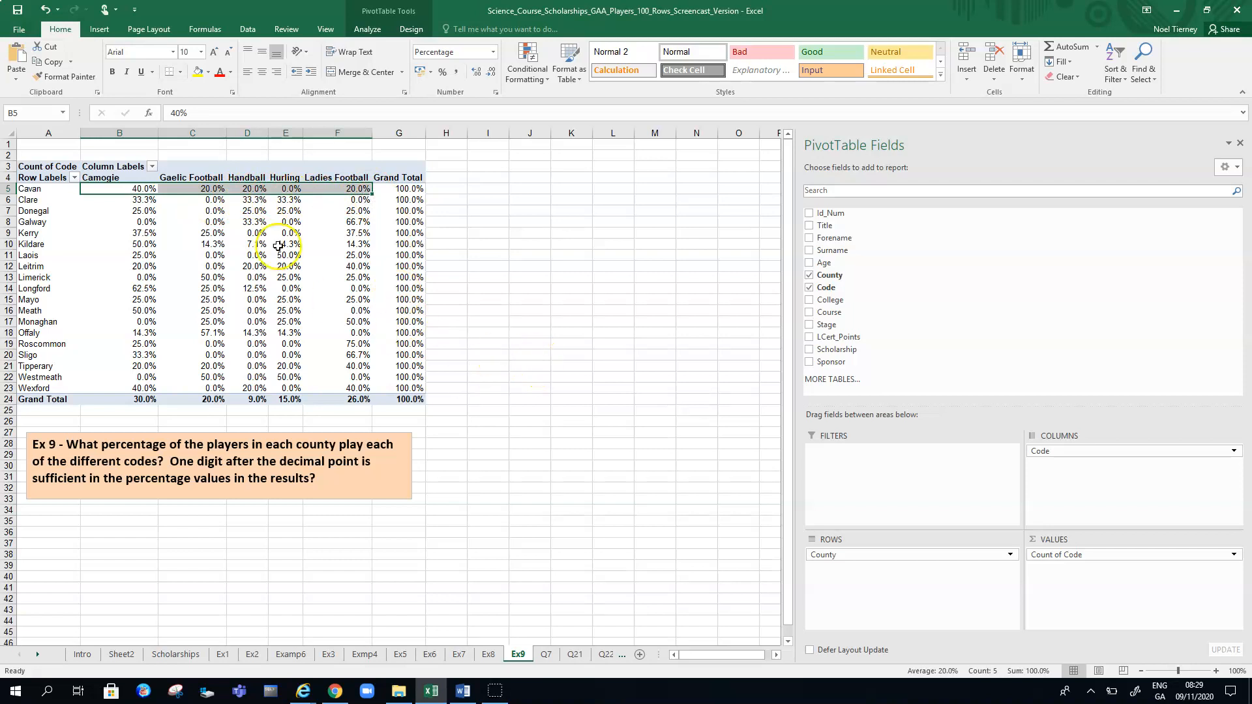
pyautogui.click(564, 299)
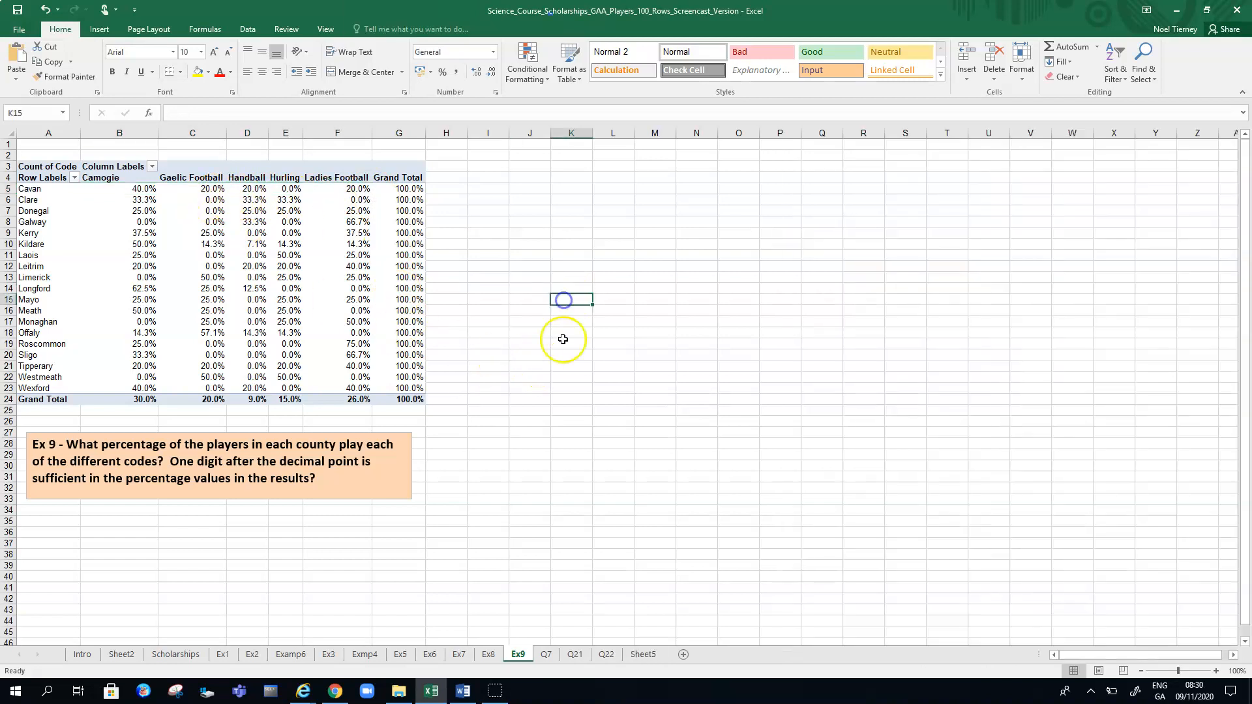
pyautogui.click(174, 657)
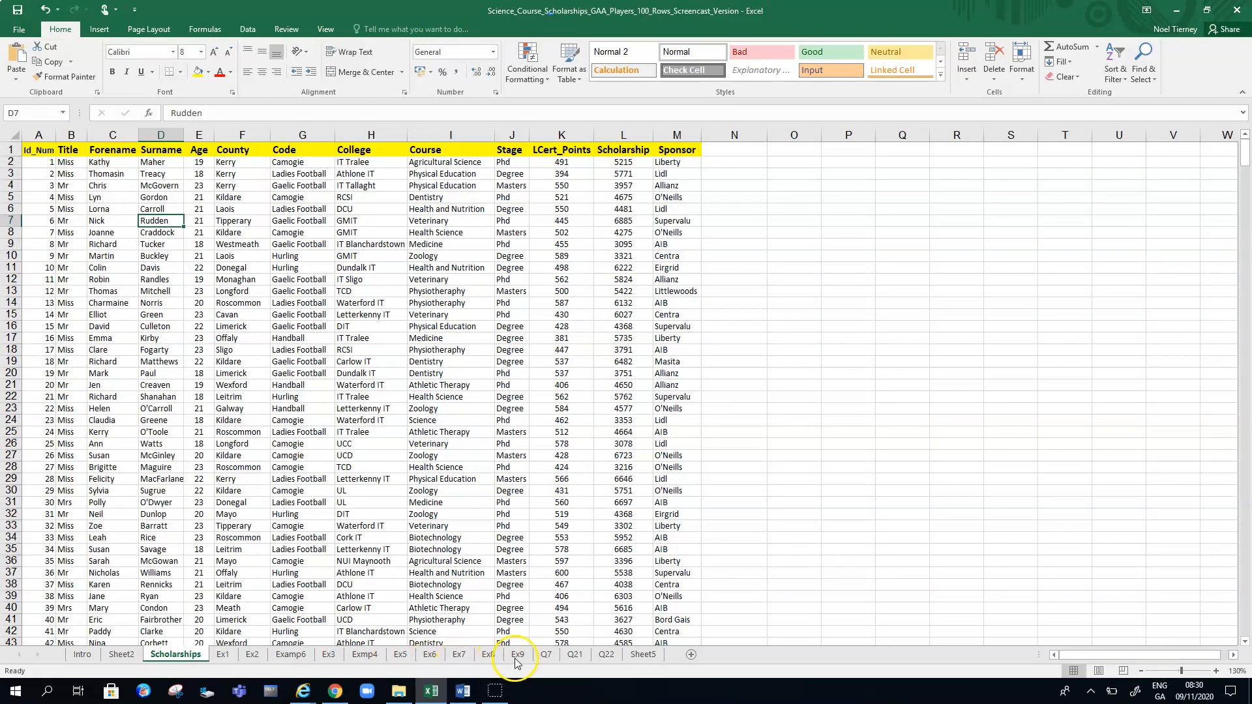
pyautogui.click(488, 655)
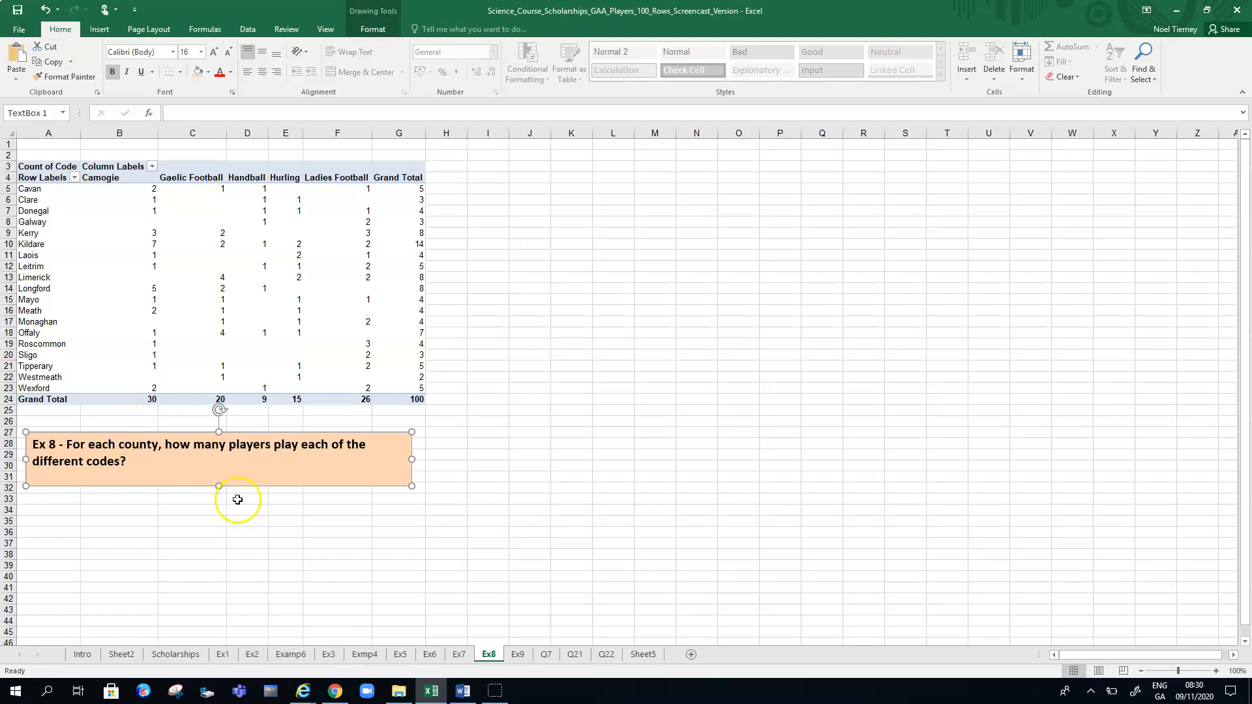
# Create a PivotTable on a new worksheet from the Scholarships data range A1:M101.
pyautogui.click(178, 653)
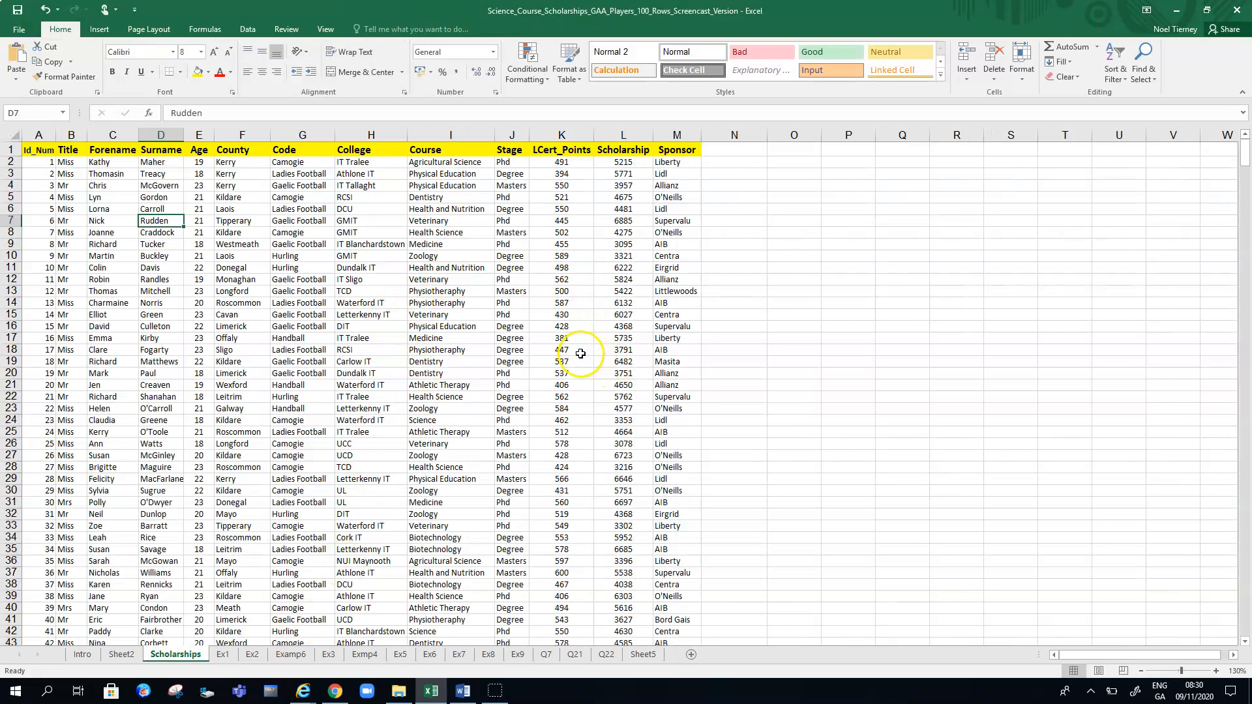
pyautogui.click(108, 34)
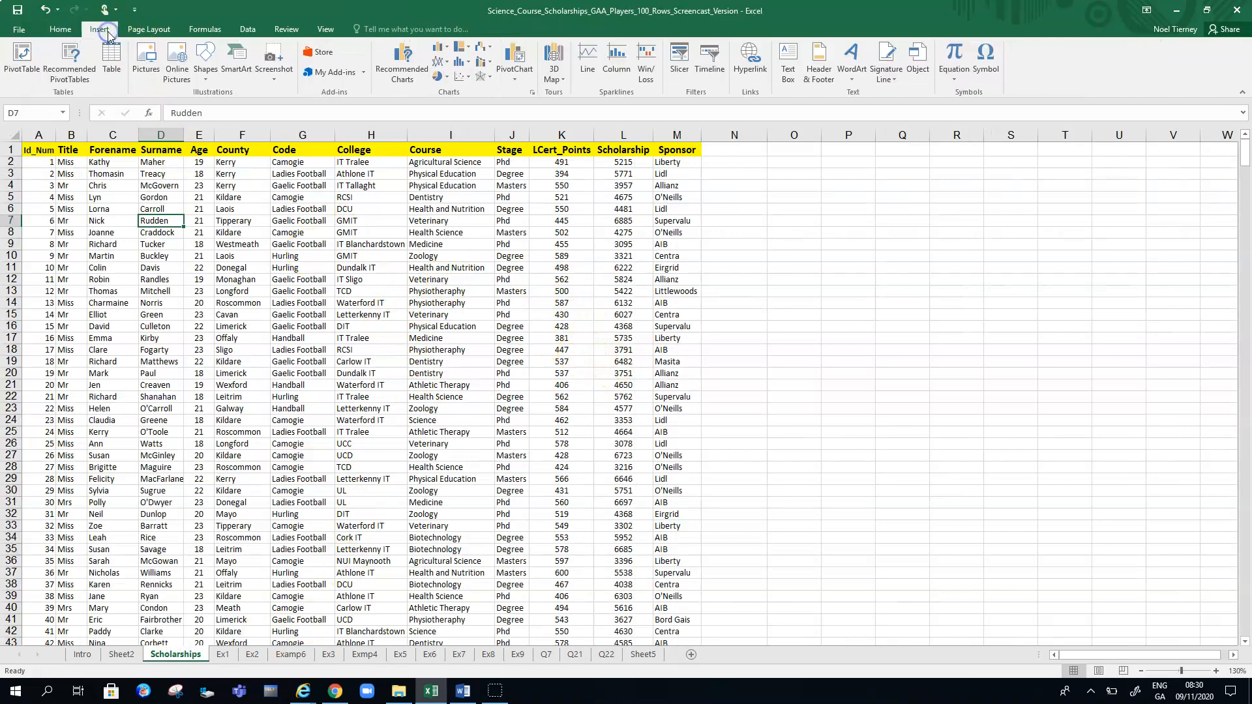
pyautogui.click(25, 62)
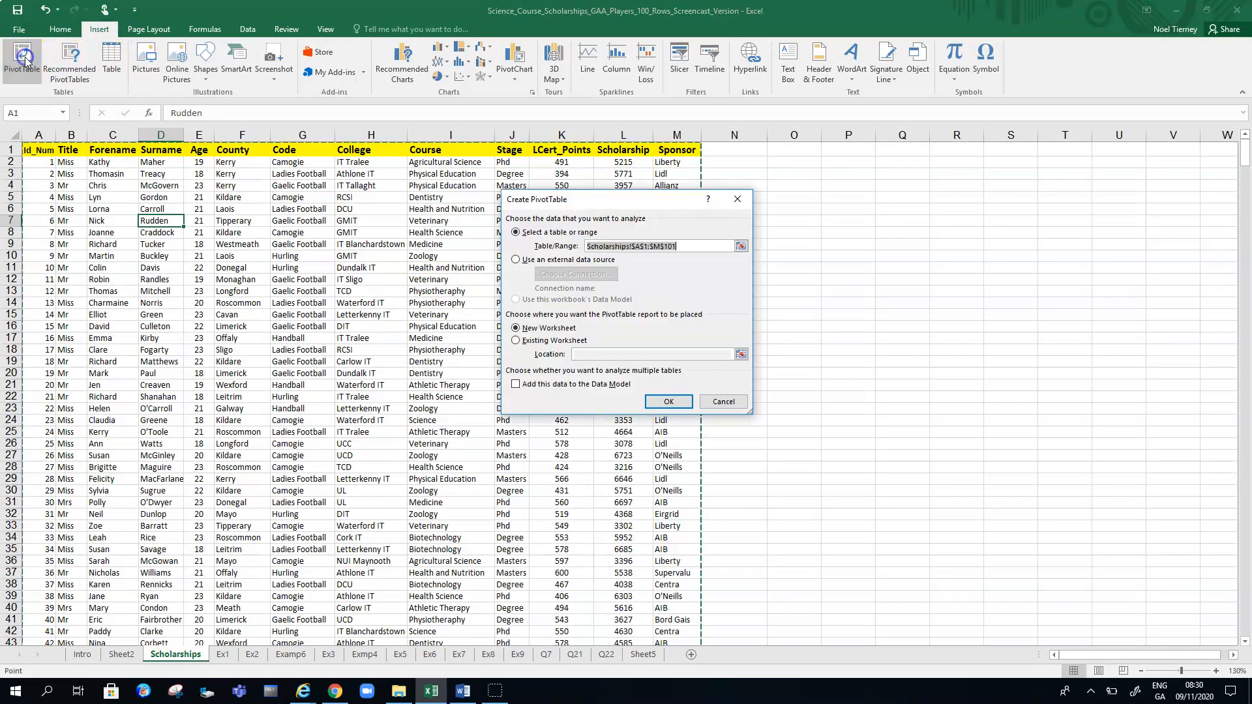
pyautogui.click(669, 401)
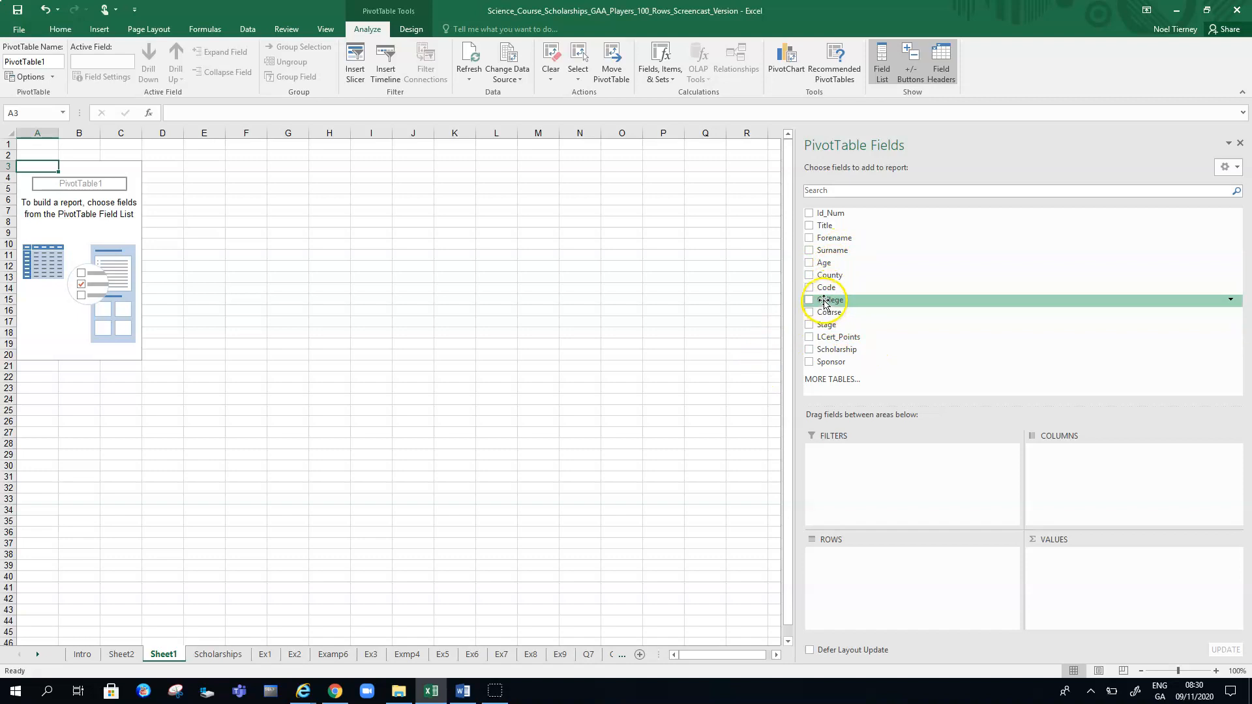
# Lay out the PivotTable with County as rows, Code as columns and Count of Code as values.
pyautogui.click(810, 278)
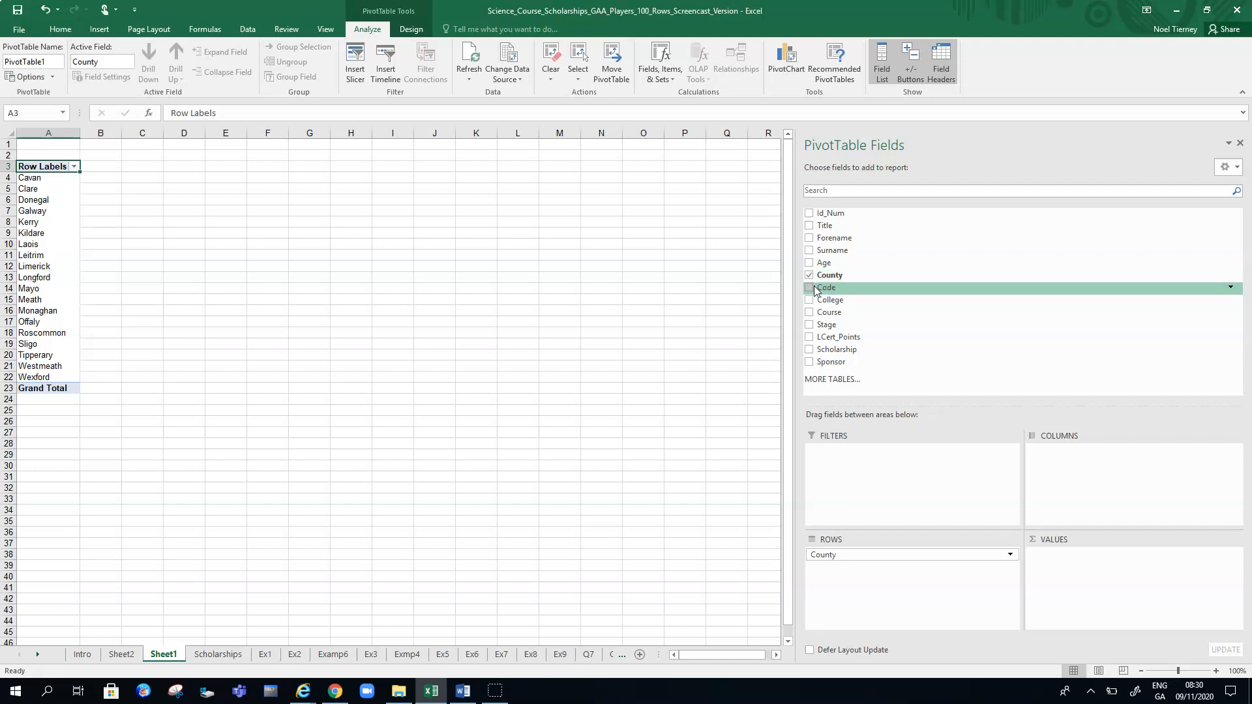
pyautogui.click(812, 289)
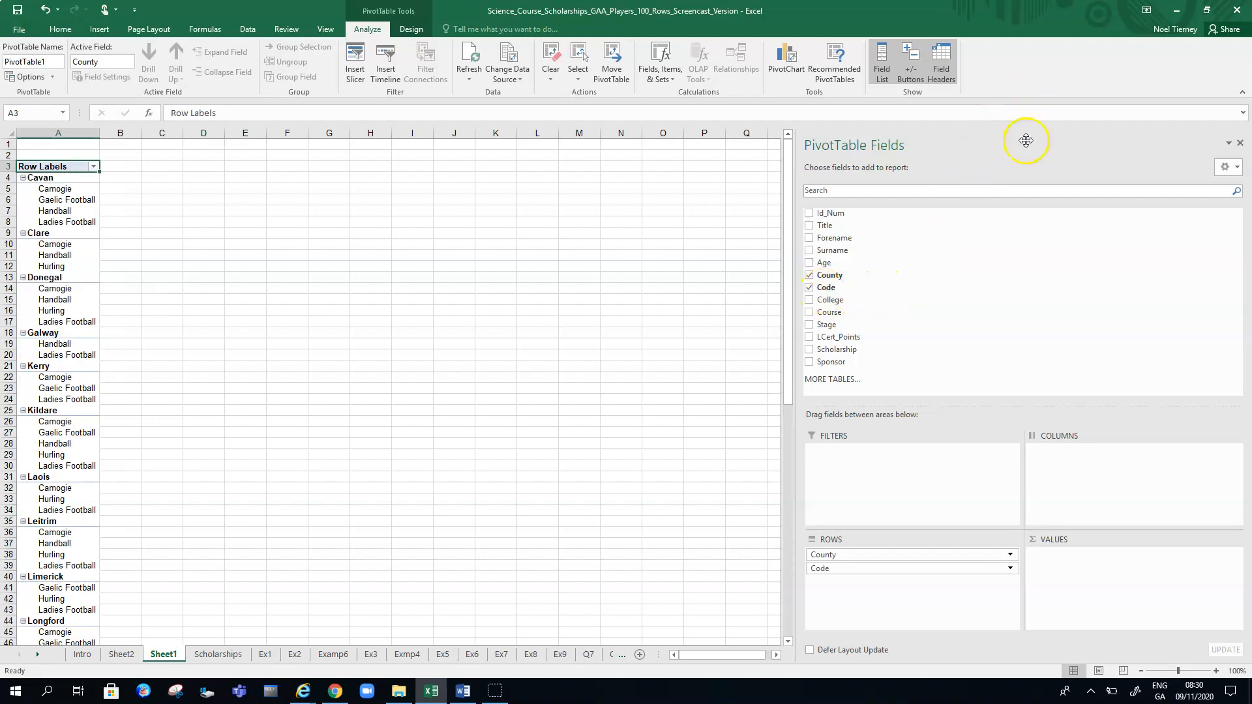
pyautogui.moveTo(926, 568); pyautogui.dragTo(1053, 464)
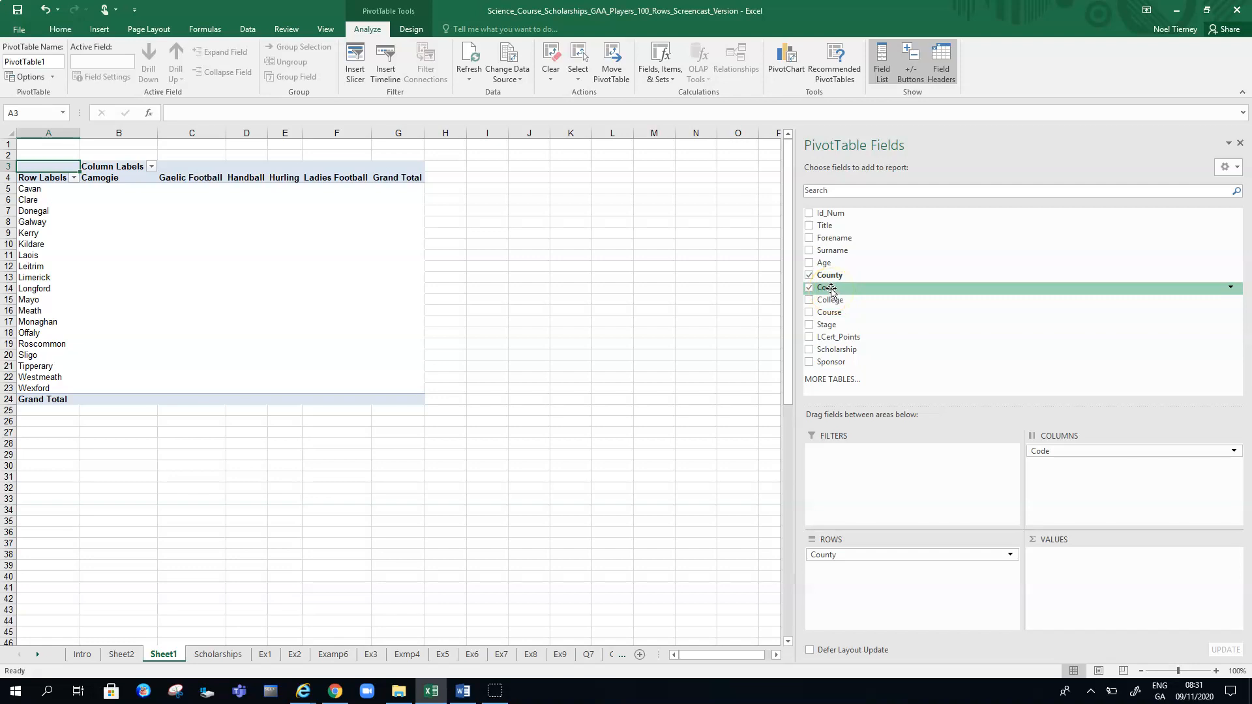
pyautogui.moveTo(832, 289); pyautogui.dragTo(1090, 580)
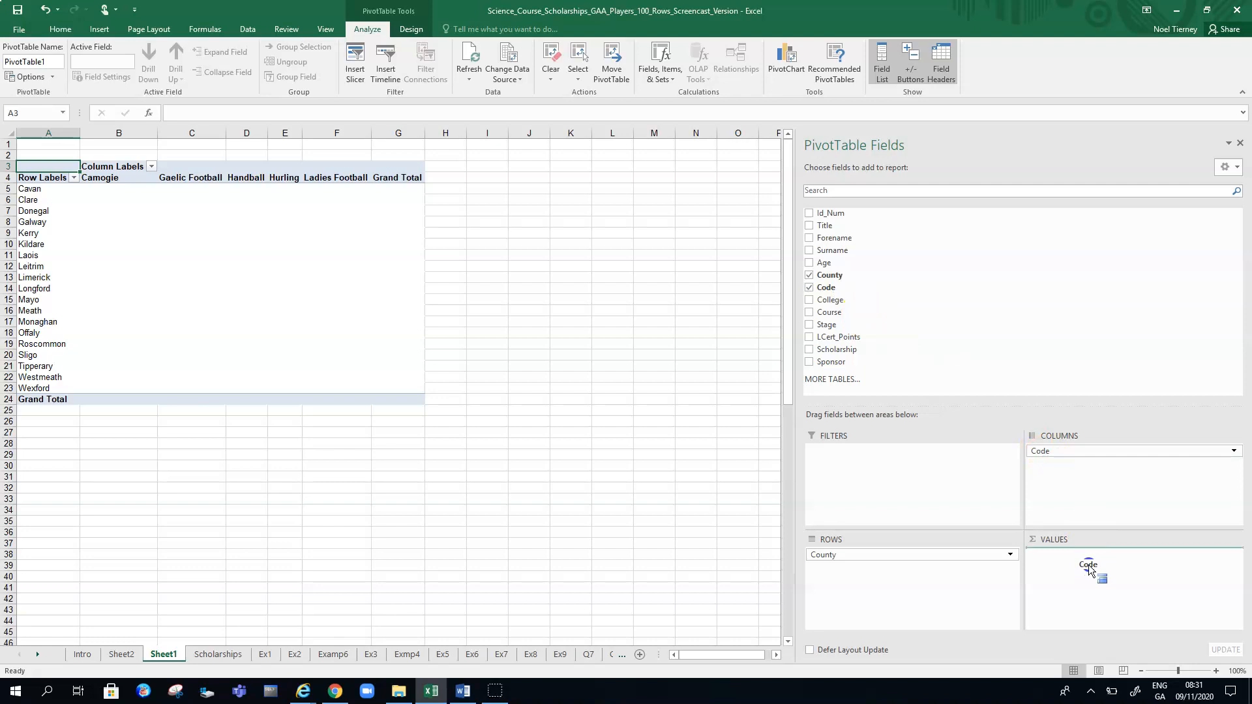
pyautogui.moveTo(1089, 569); pyautogui.dragTo(1091, 567)
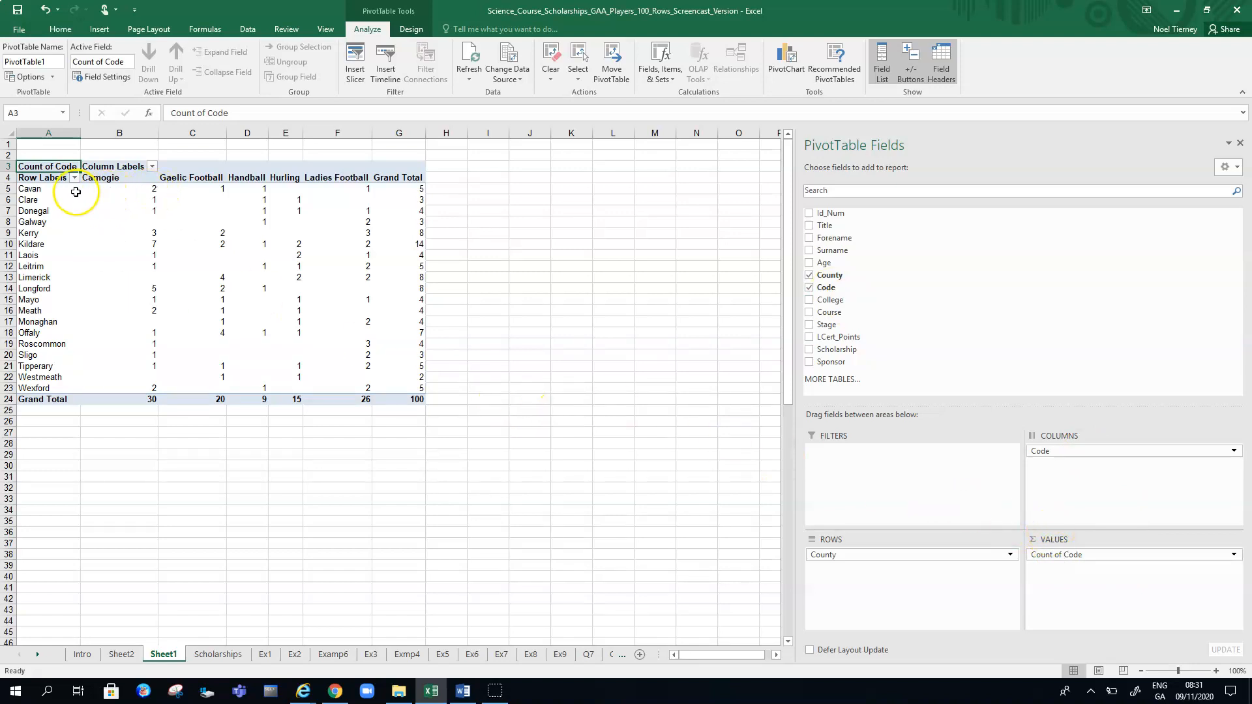
pyautogui.moveTo(114, 191)
pyautogui.moveTo(210, 190)
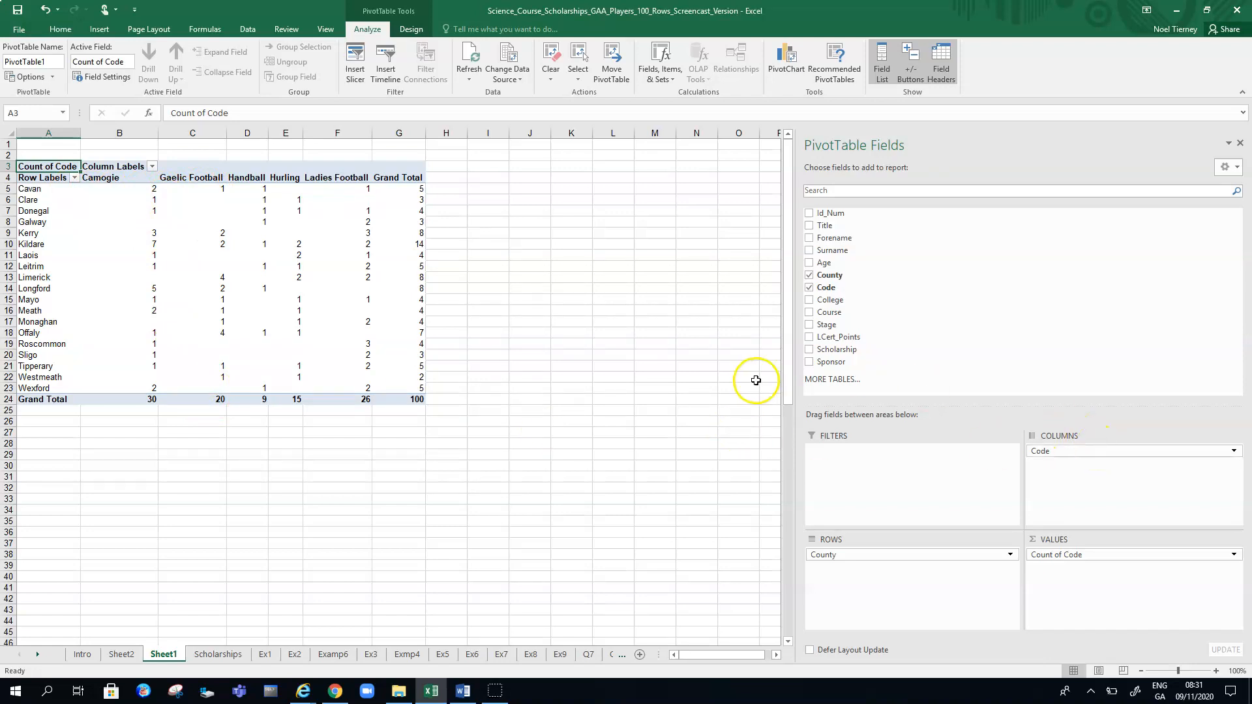
pyautogui.moveTo(305, 207)
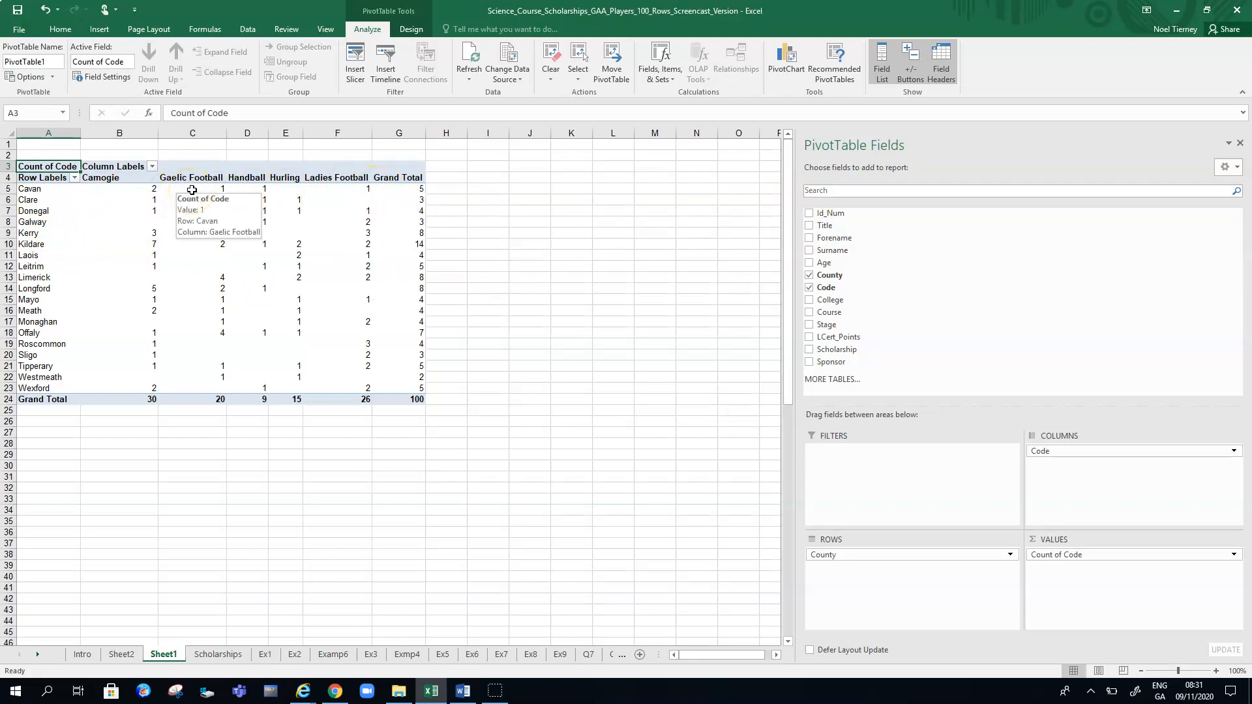
# Rename the new PivotTable worksheet to E8.
pyautogui.rightClick(171, 657)
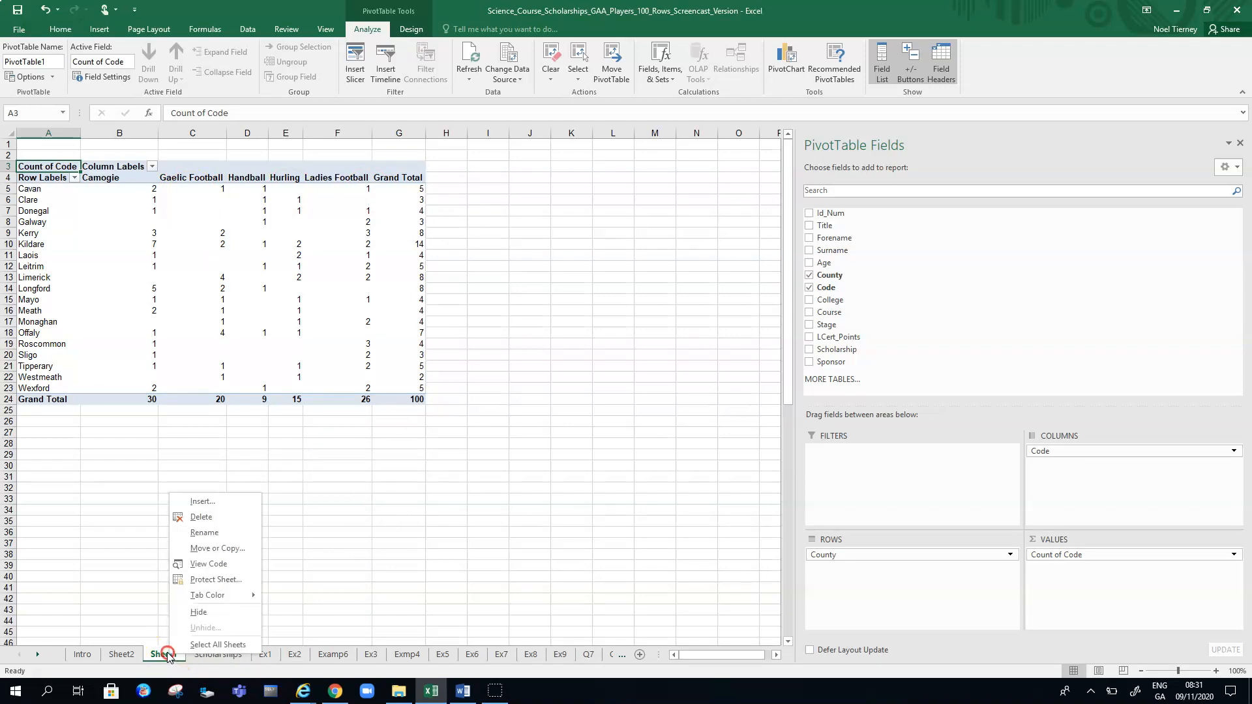
pyautogui.click(199, 535)
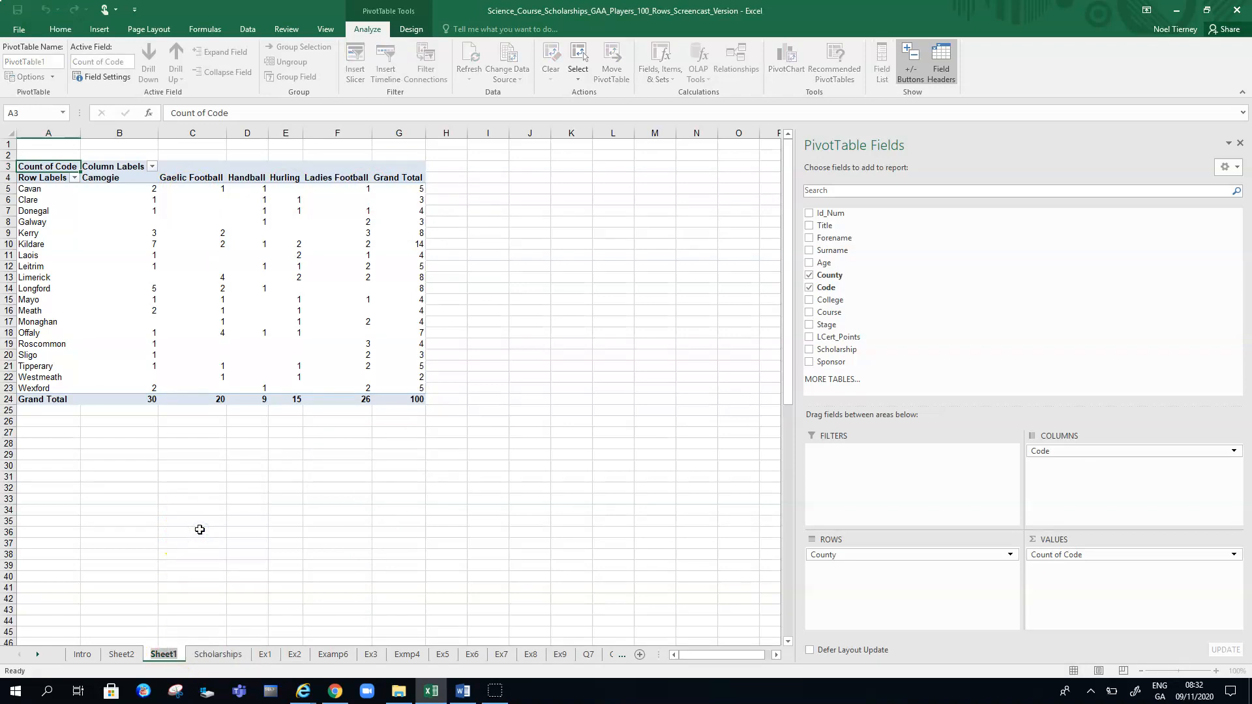
pyautogui.write('E8')
pyautogui.press('Return')
pyautogui.click(190, 577)
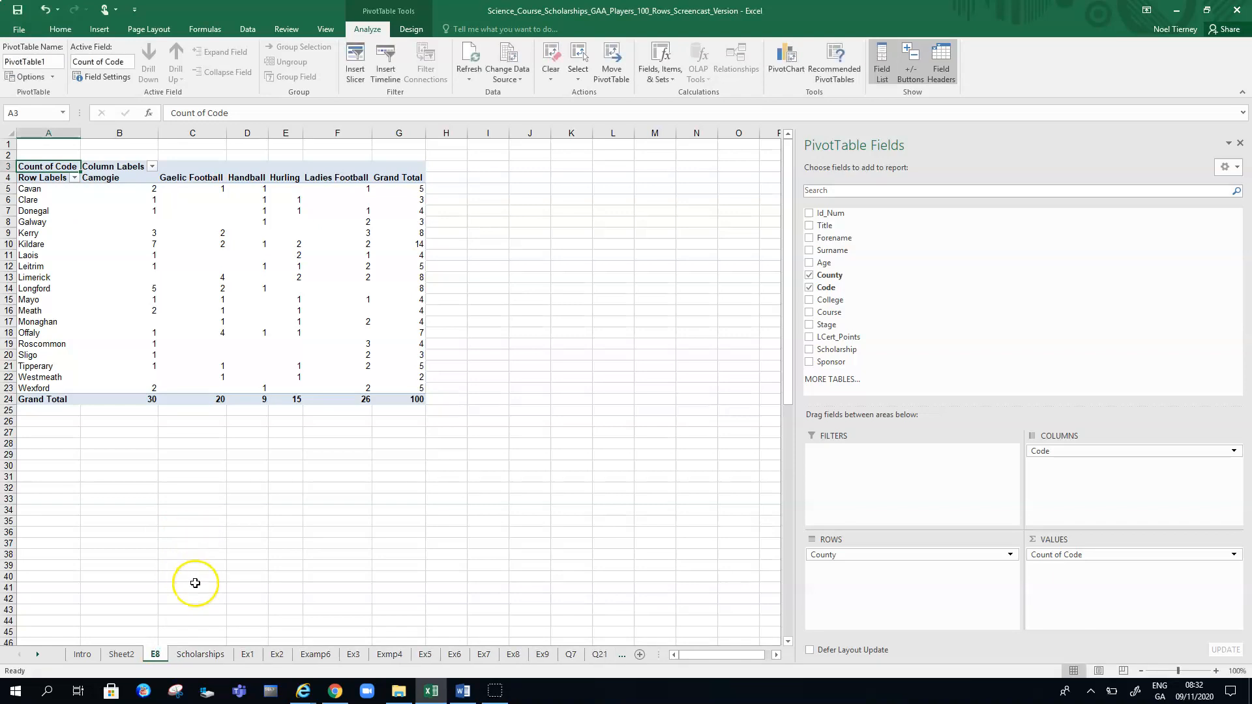
# Paste the Ex 8 question text box into the E8 sheet and position it just below the PivotTable.
pyautogui.click(200, 656)
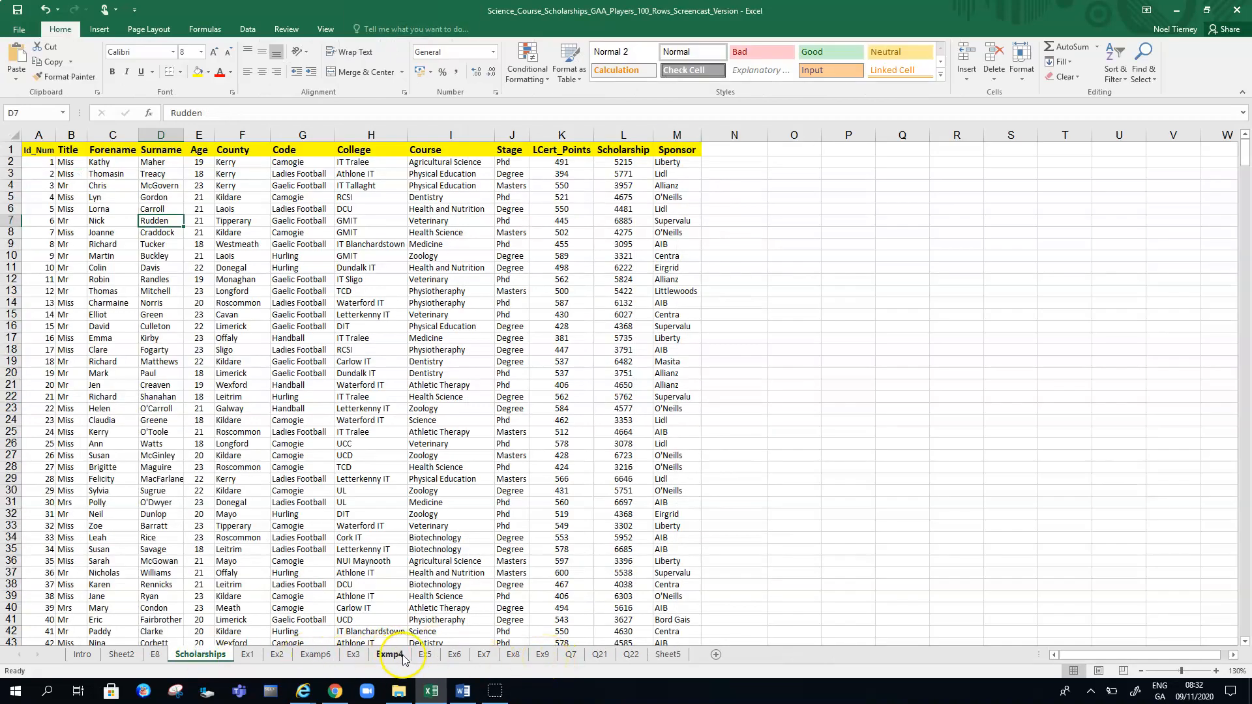
pyautogui.click(155, 654)
pyautogui.click(100, 464)
pyautogui.click(85, 435)
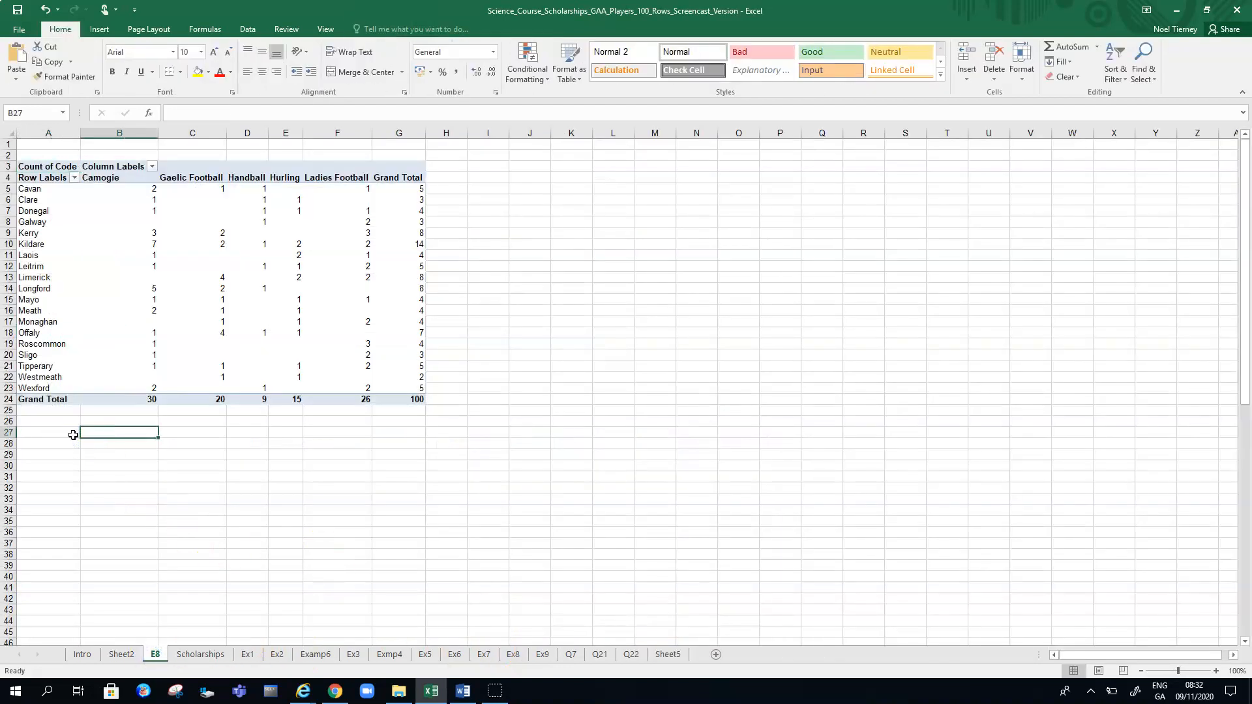
pyautogui.hotkey('ctrl', 'v')
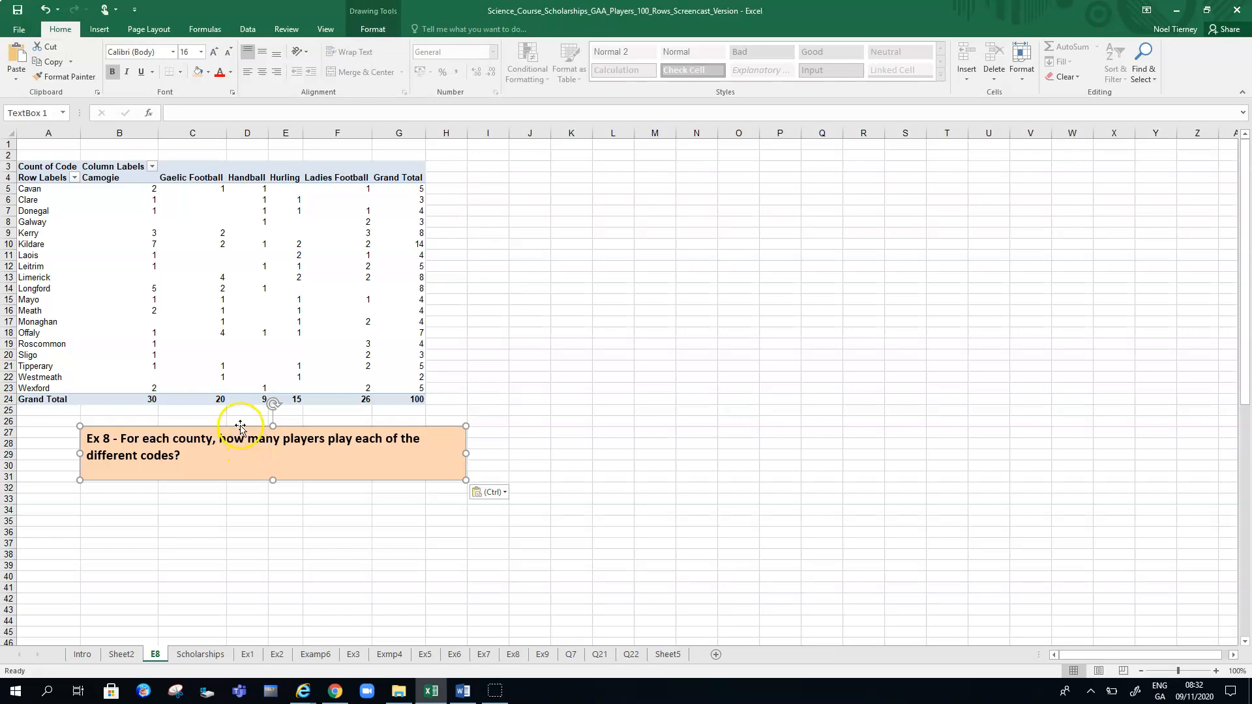
pyautogui.moveTo(241, 425); pyautogui.dragTo(201, 421)
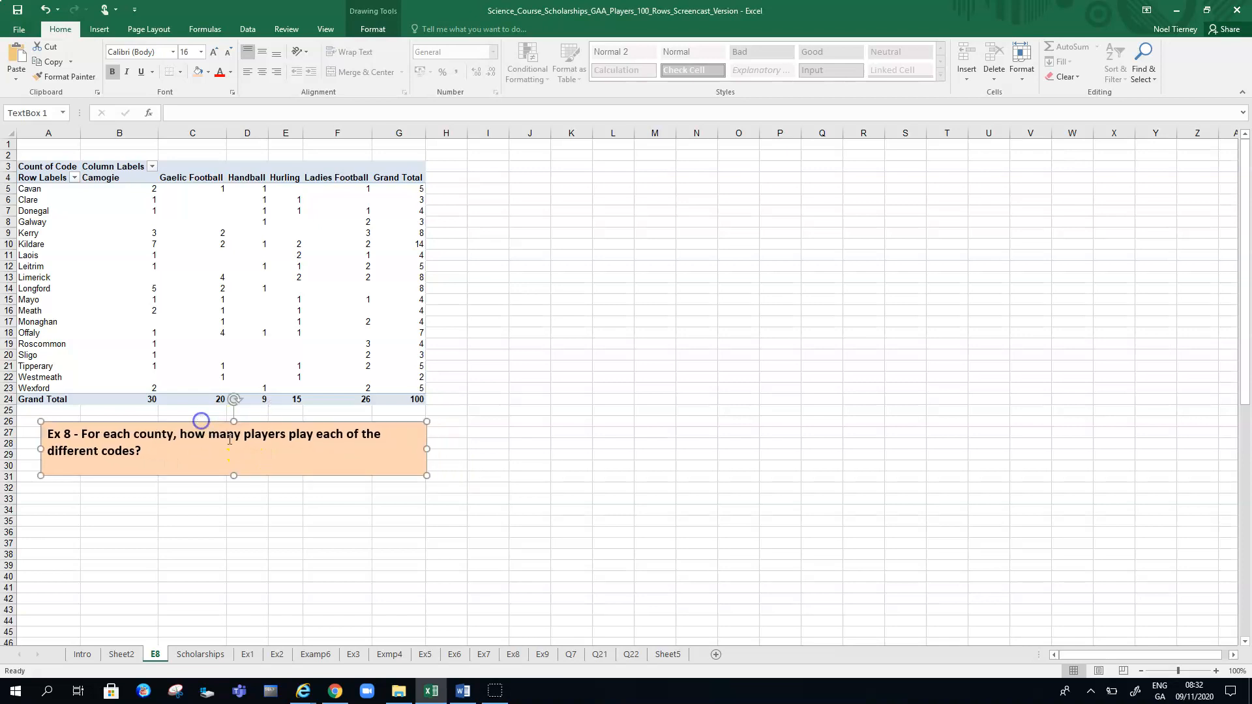
# Create another PivotTable on a new worksheet from Scholarships range A1:M101 and paste the Ex 9 question text box below it at B32.
pyautogui.click(544, 655)
pyautogui.click(341, 432)
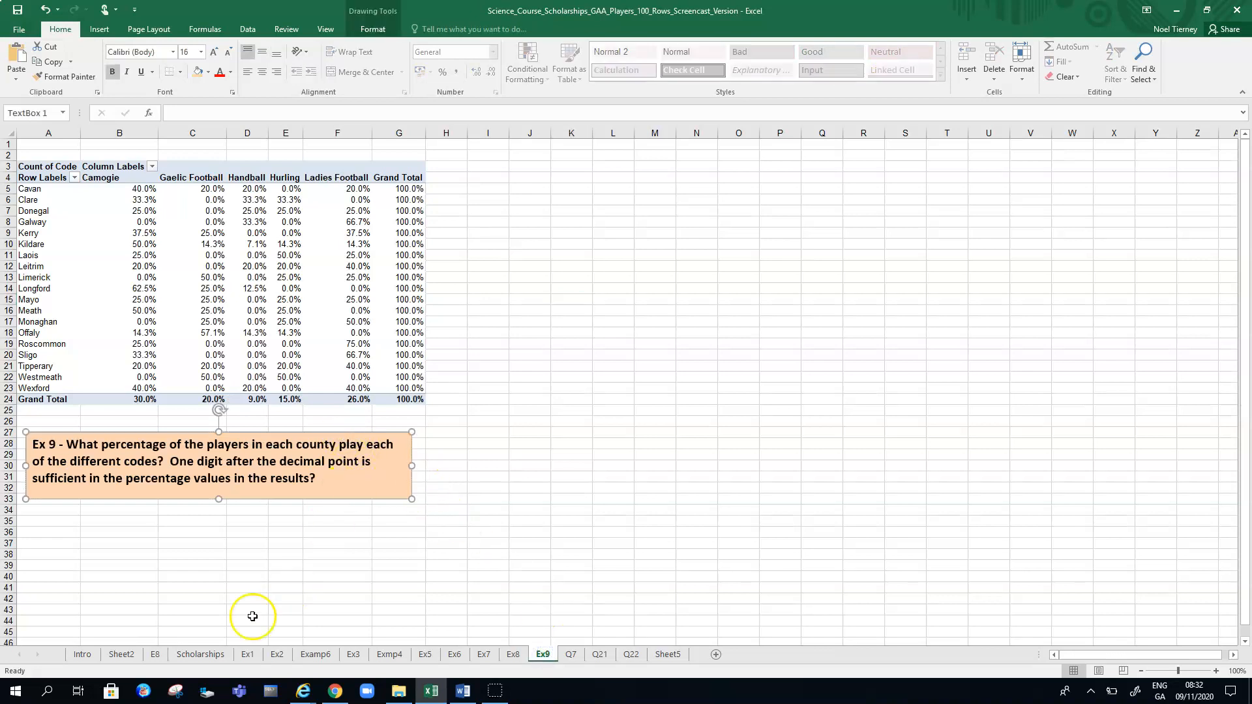
pyautogui.click(200, 654)
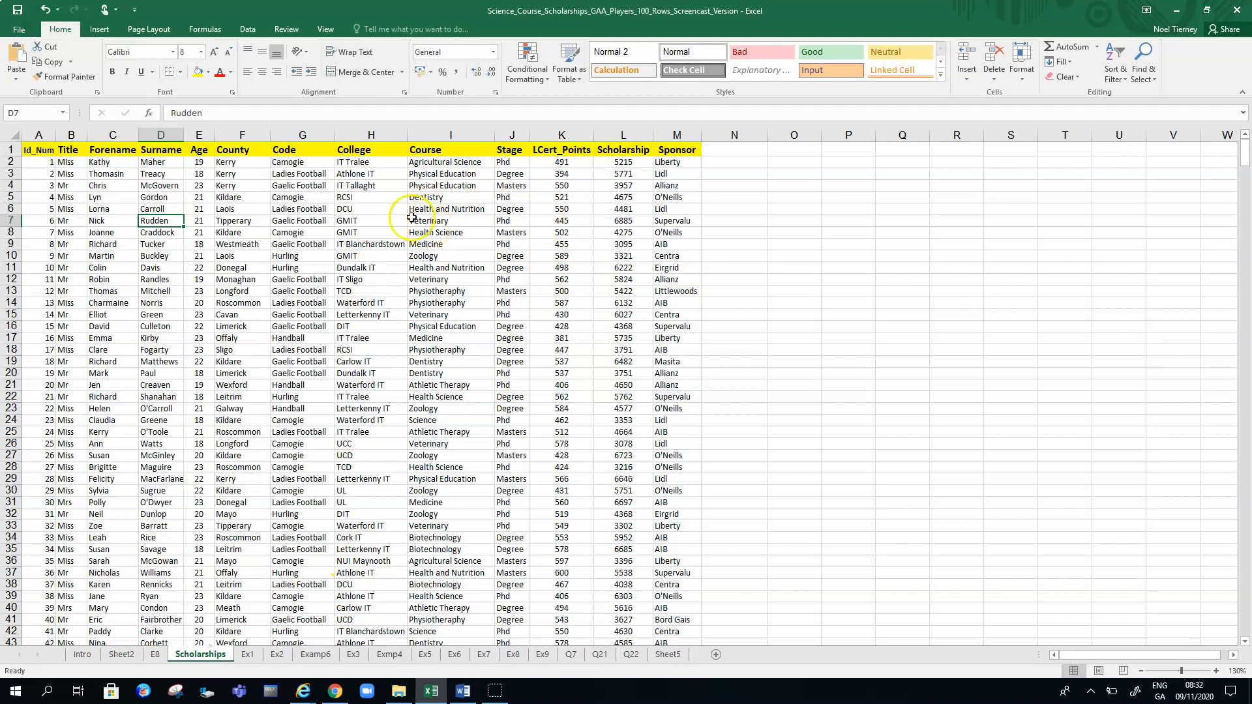
pyautogui.click(93, 32)
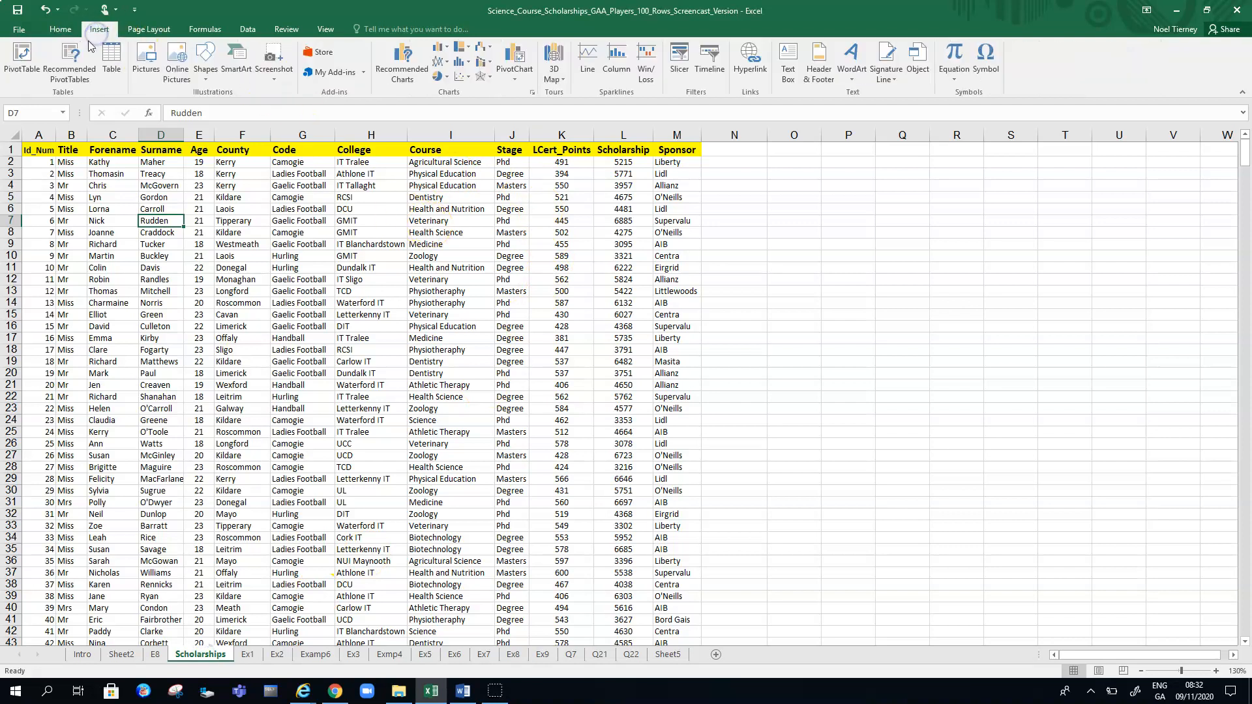
pyautogui.click(22, 57)
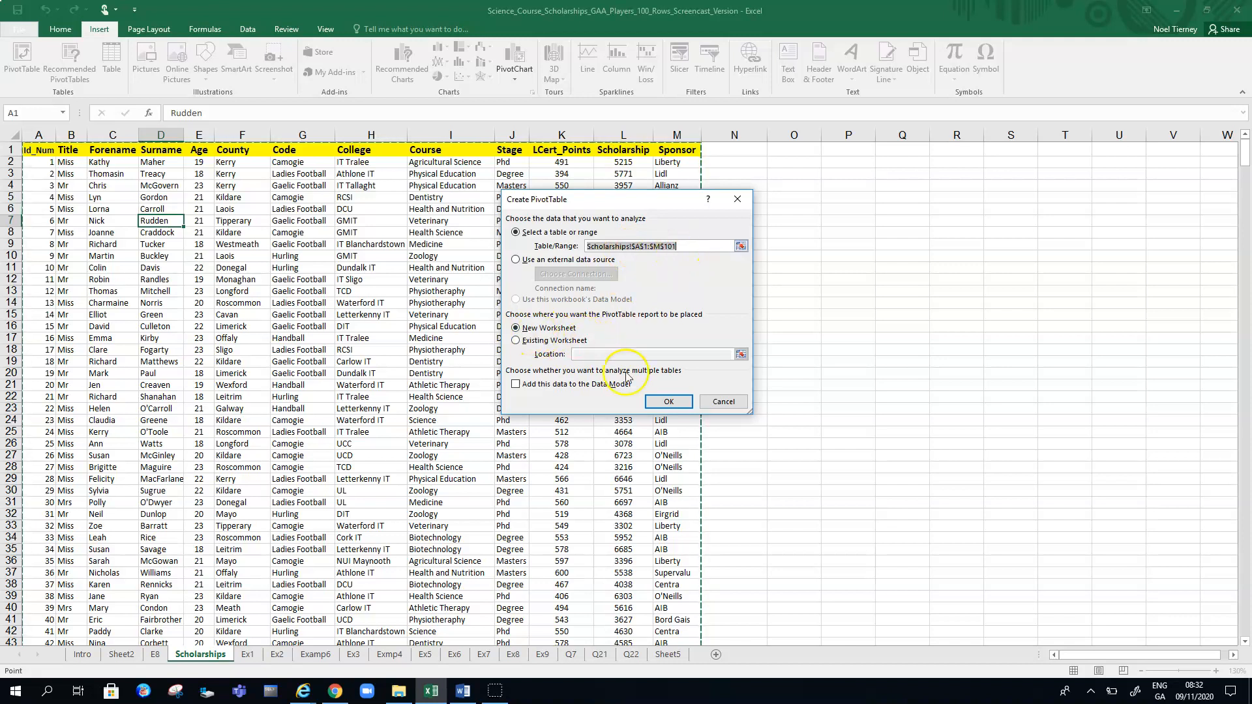
pyautogui.click(669, 402)
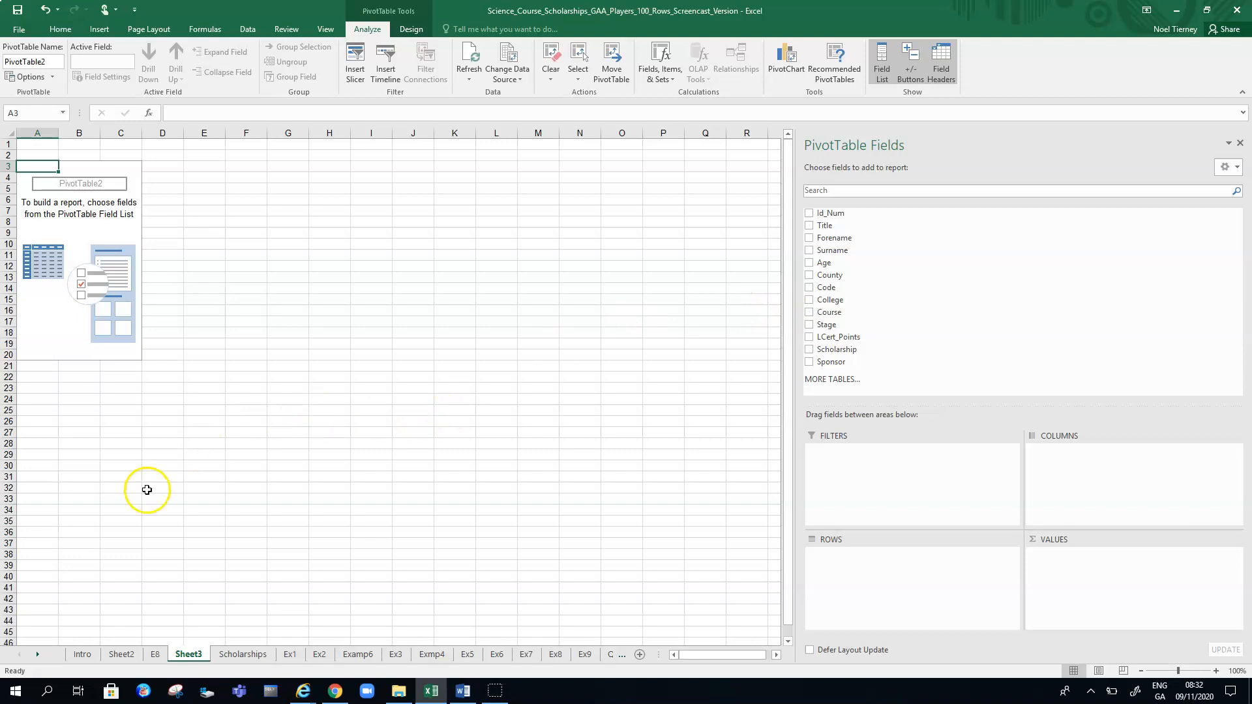
pyautogui.click(85, 488)
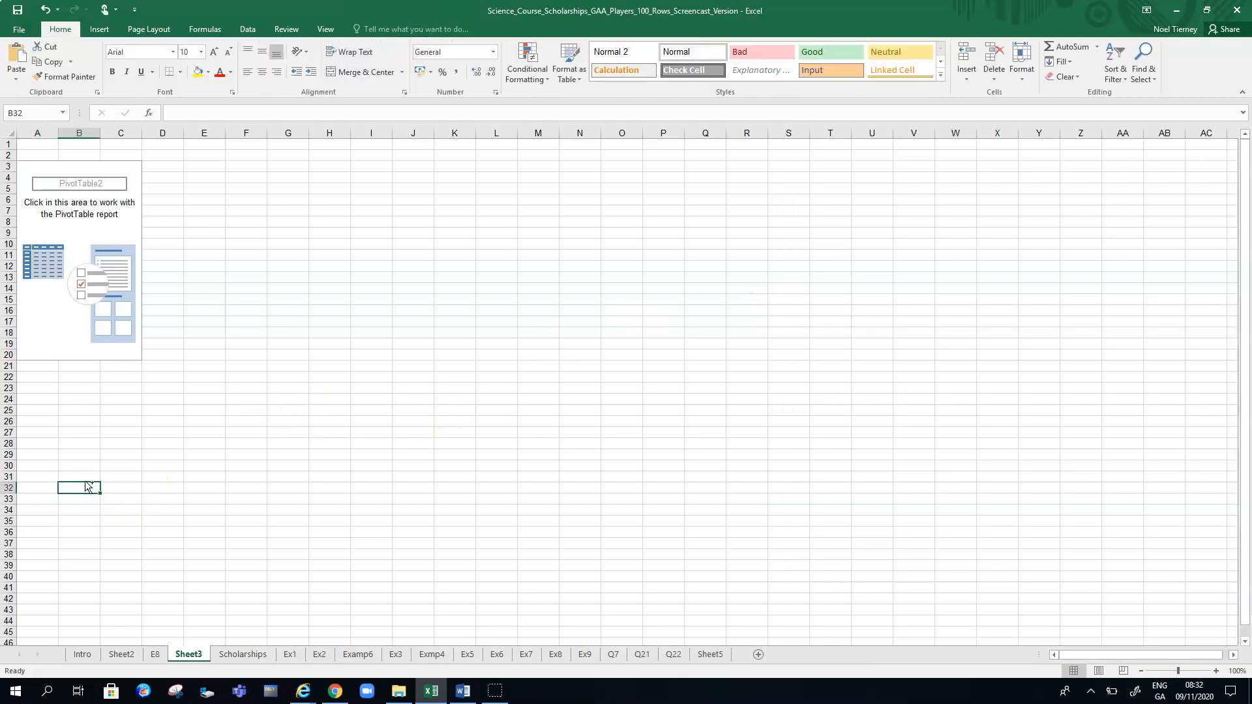
pyautogui.hotkey('ctrl', 'v')
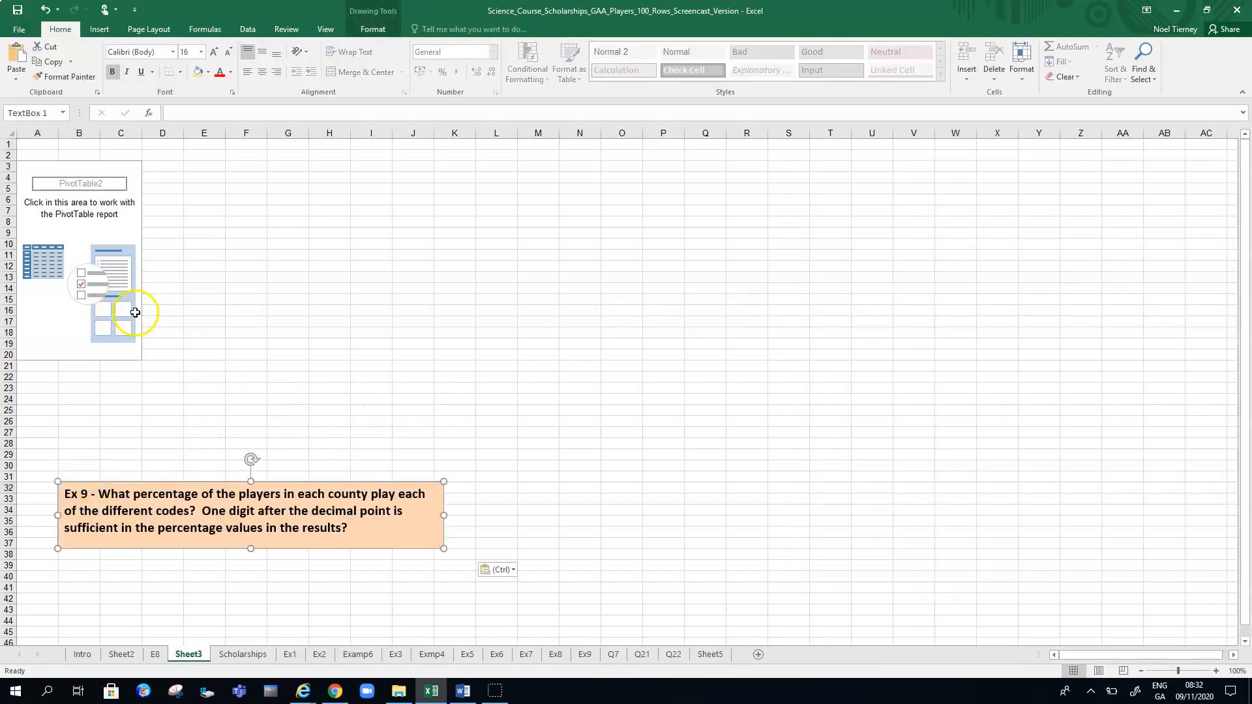
# Lay out the new PivotTable with County as rows, Code as columns and Count of Code as values.
pyautogui.click(79, 248)
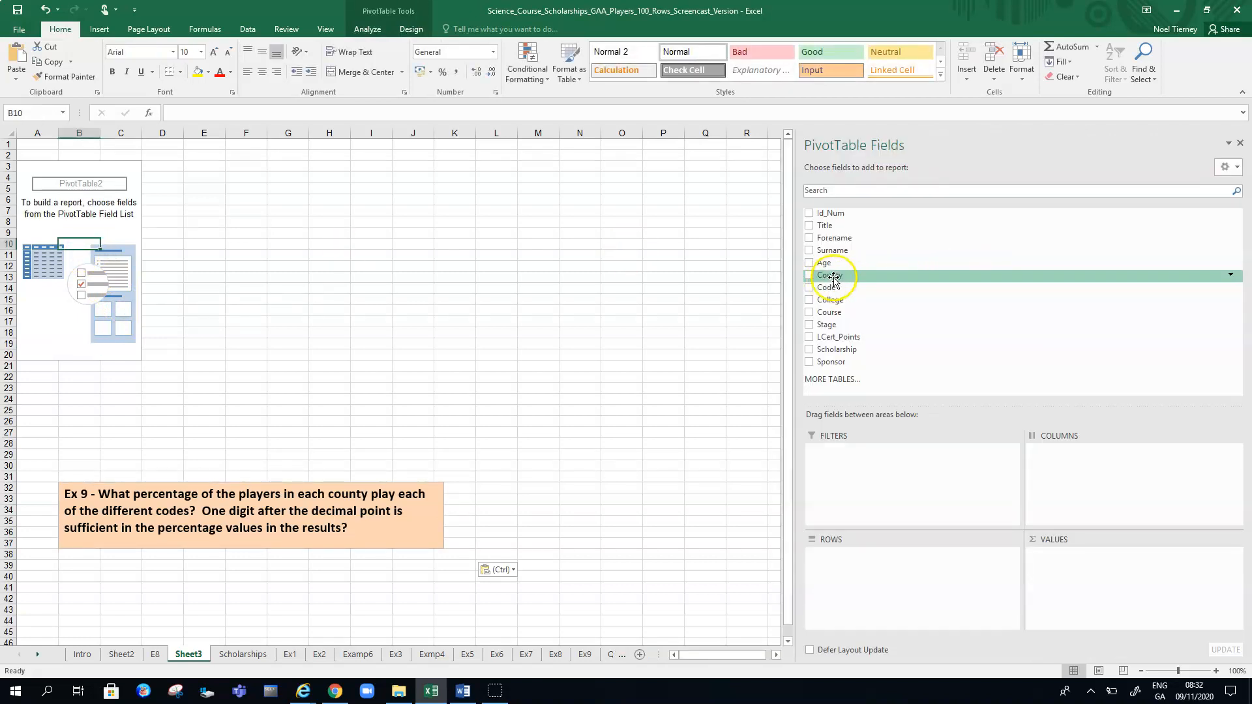
pyautogui.click(809, 276)
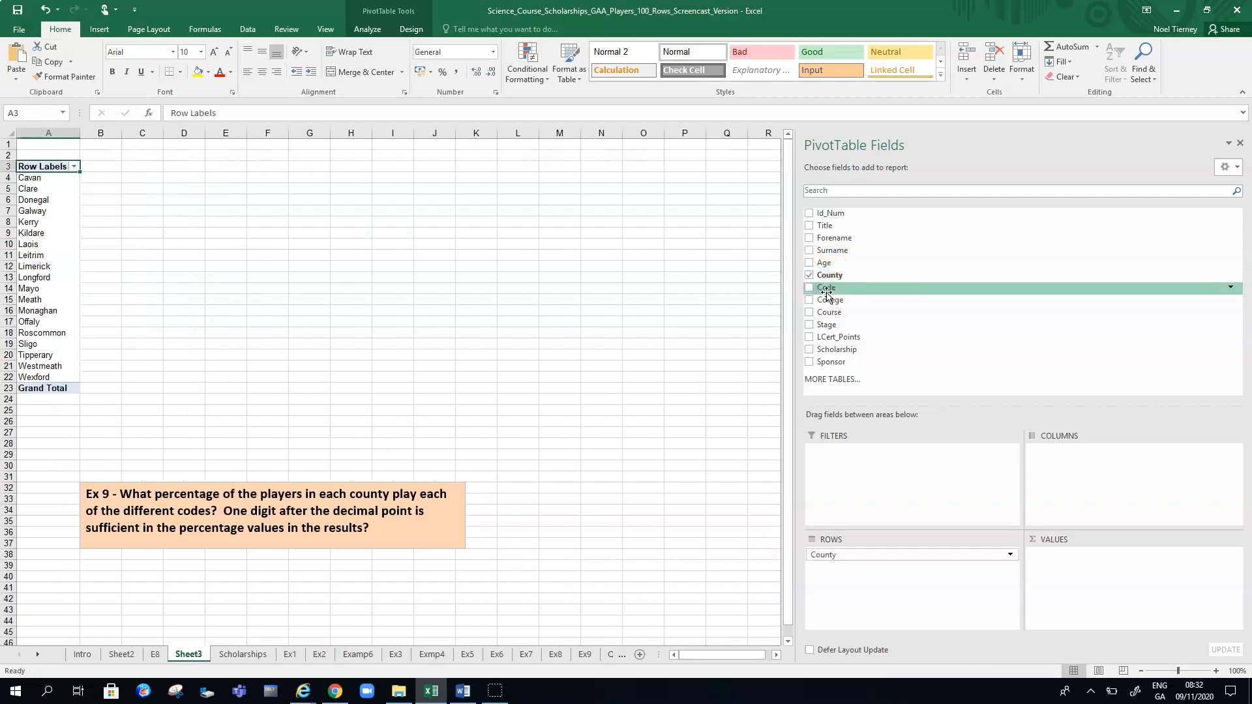
pyautogui.click(810, 288)
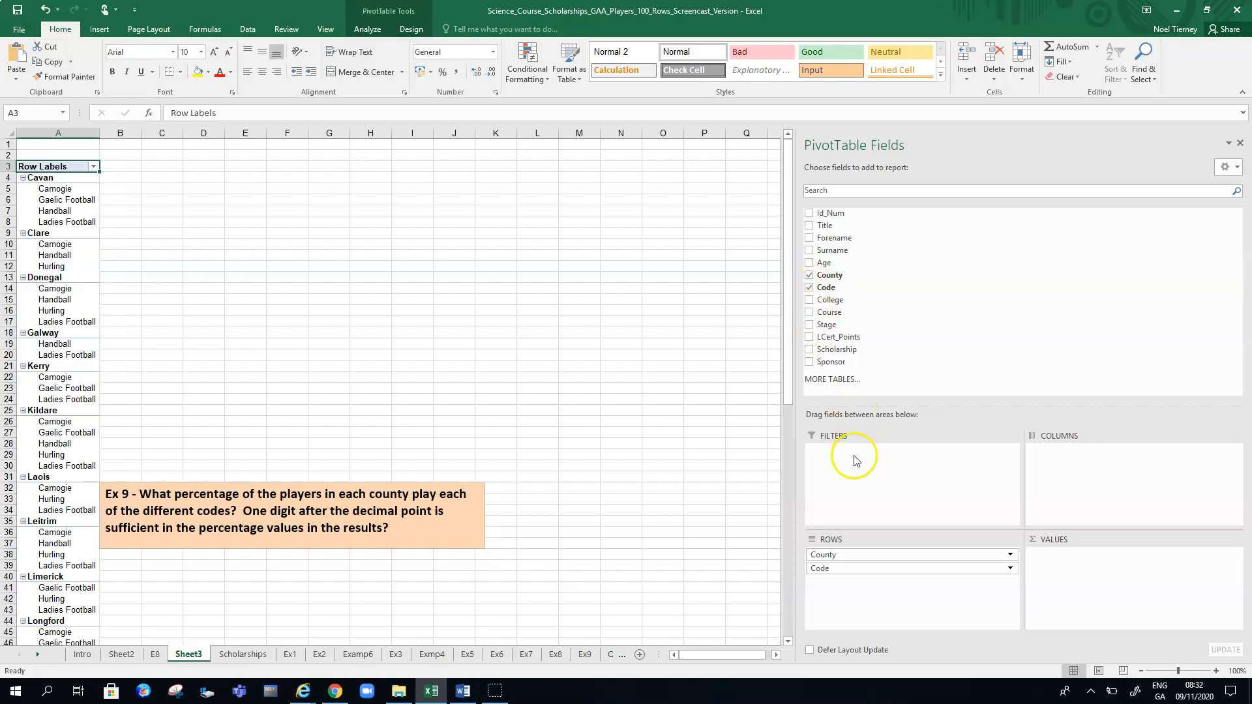
pyautogui.moveTo(872, 568); pyautogui.dragTo(1063, 453)
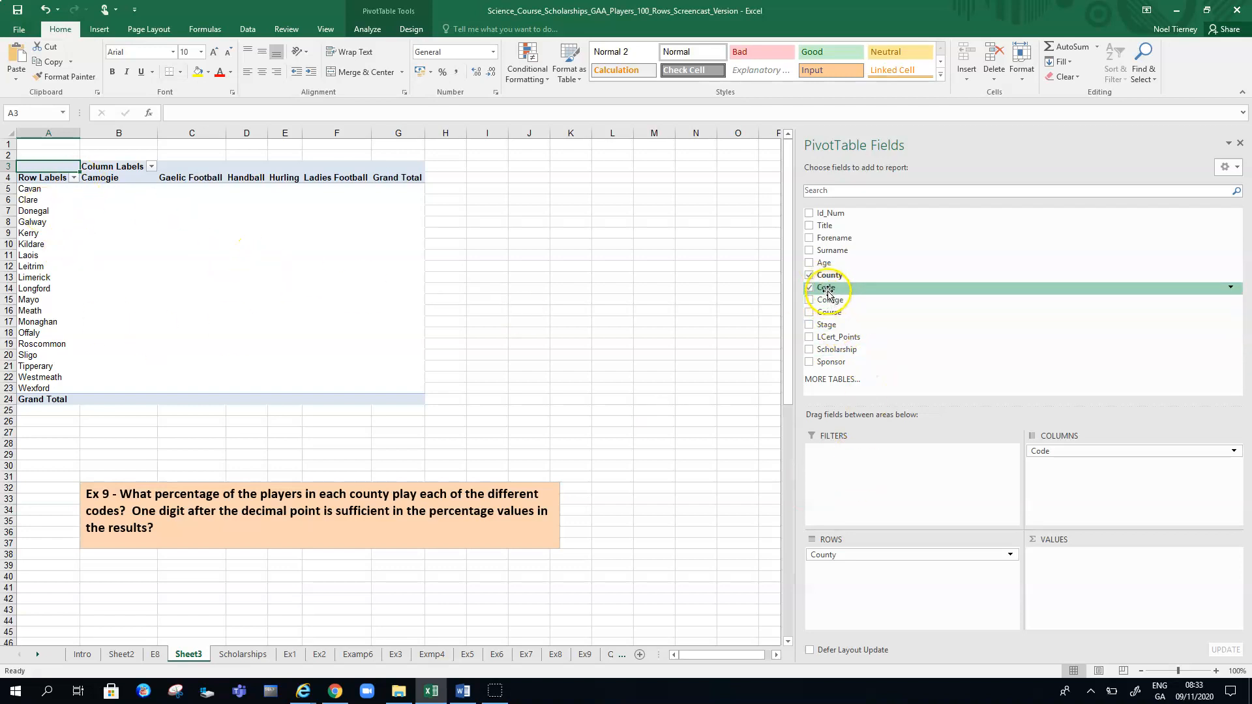
pyautogui.moveTo(827, 290); pyautogui.dragTo(1073, 551)
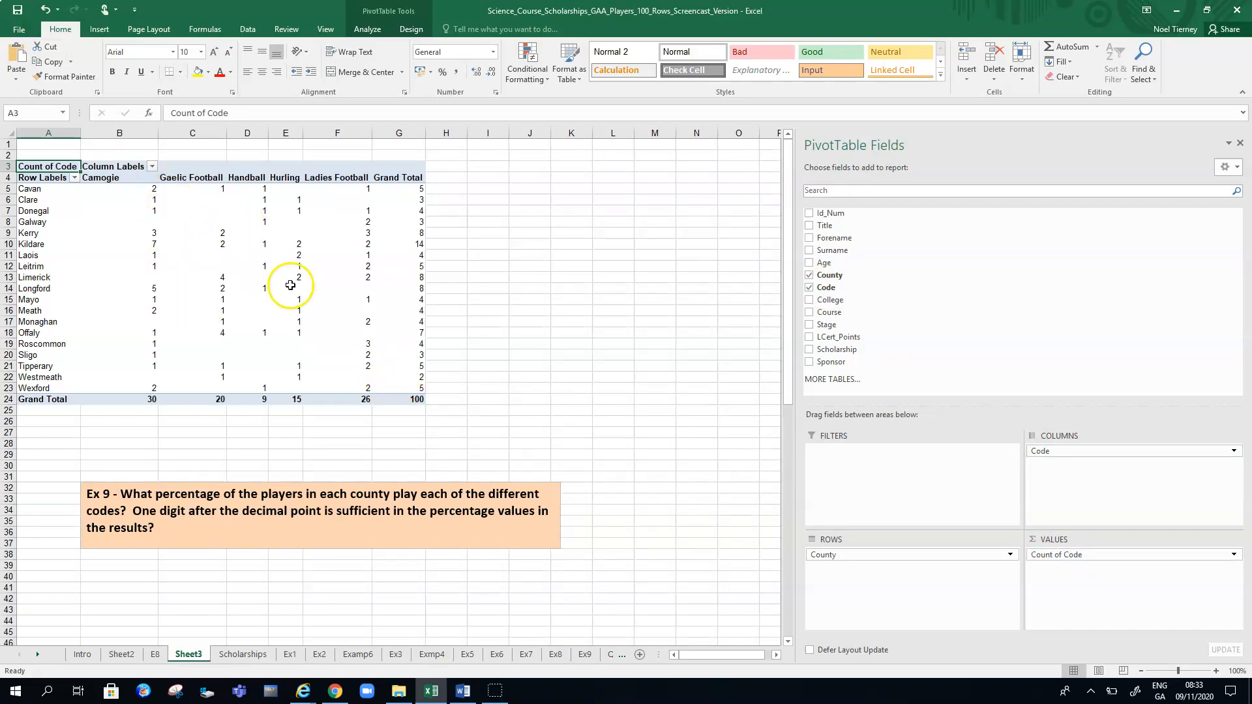
# Show the Count of Code values as % of Row Total.
pyautogui.click(1233, 555)
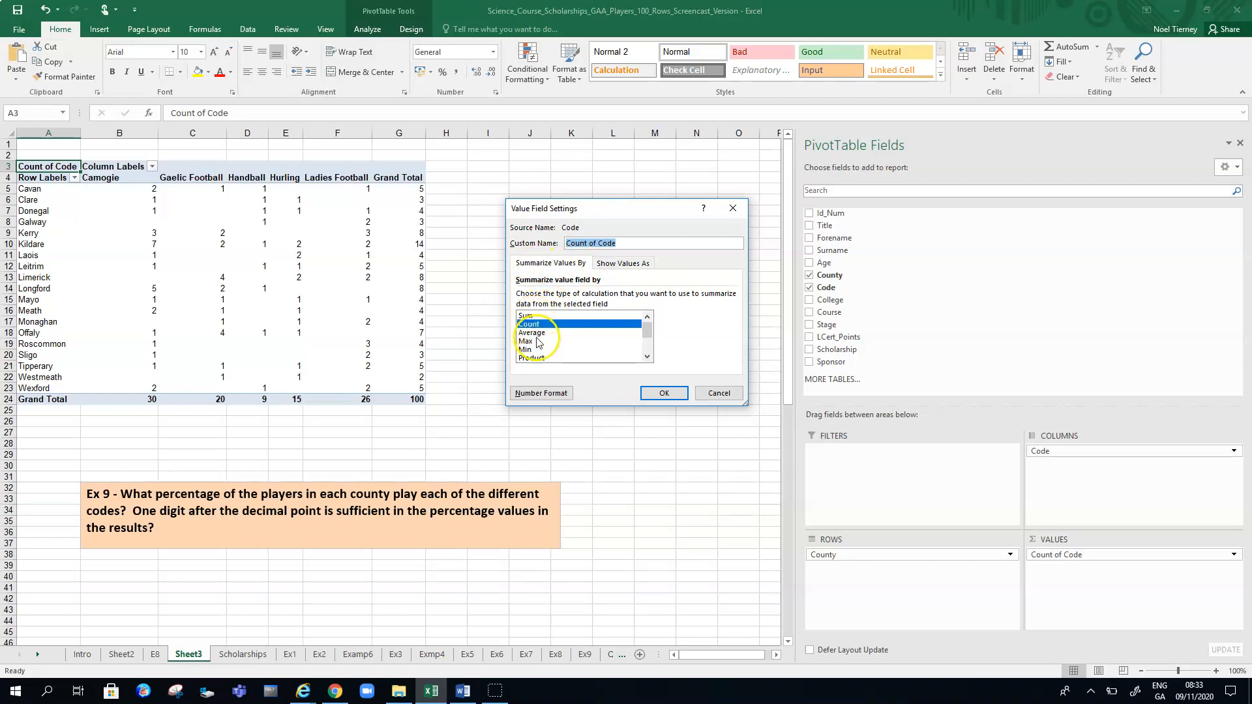
pyautogui.click(634, 264)
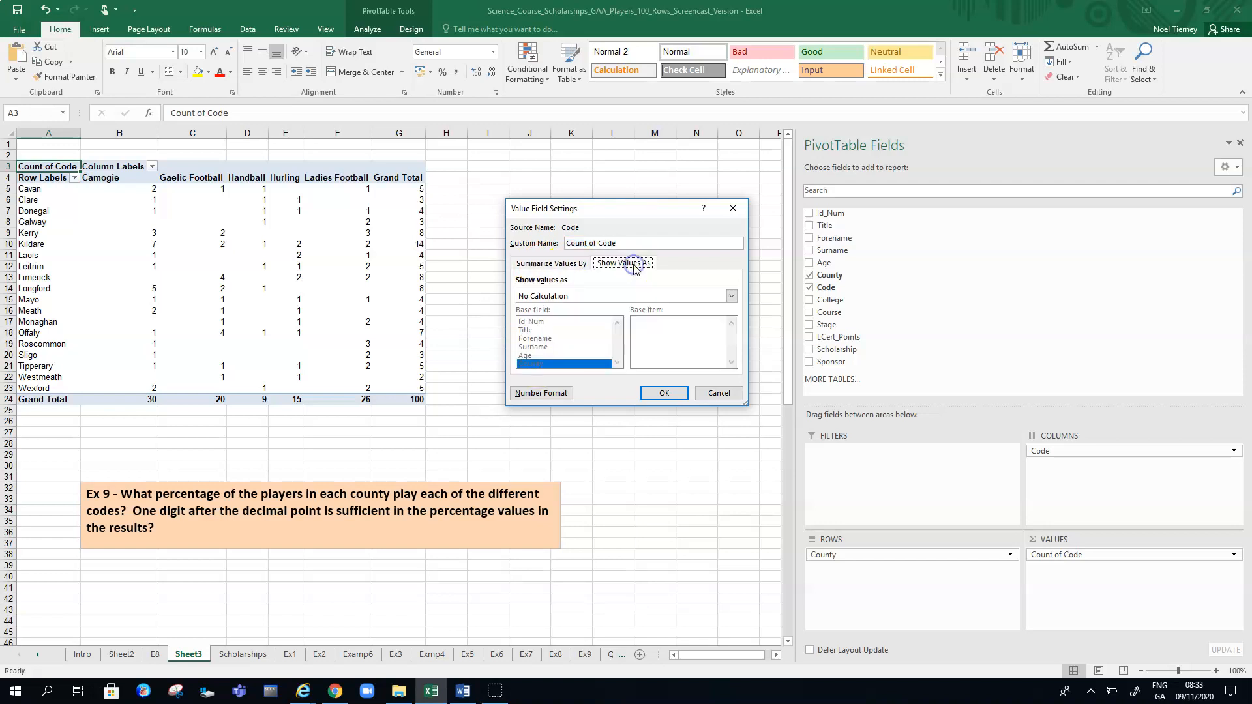
pyautogui.click(731, 297)
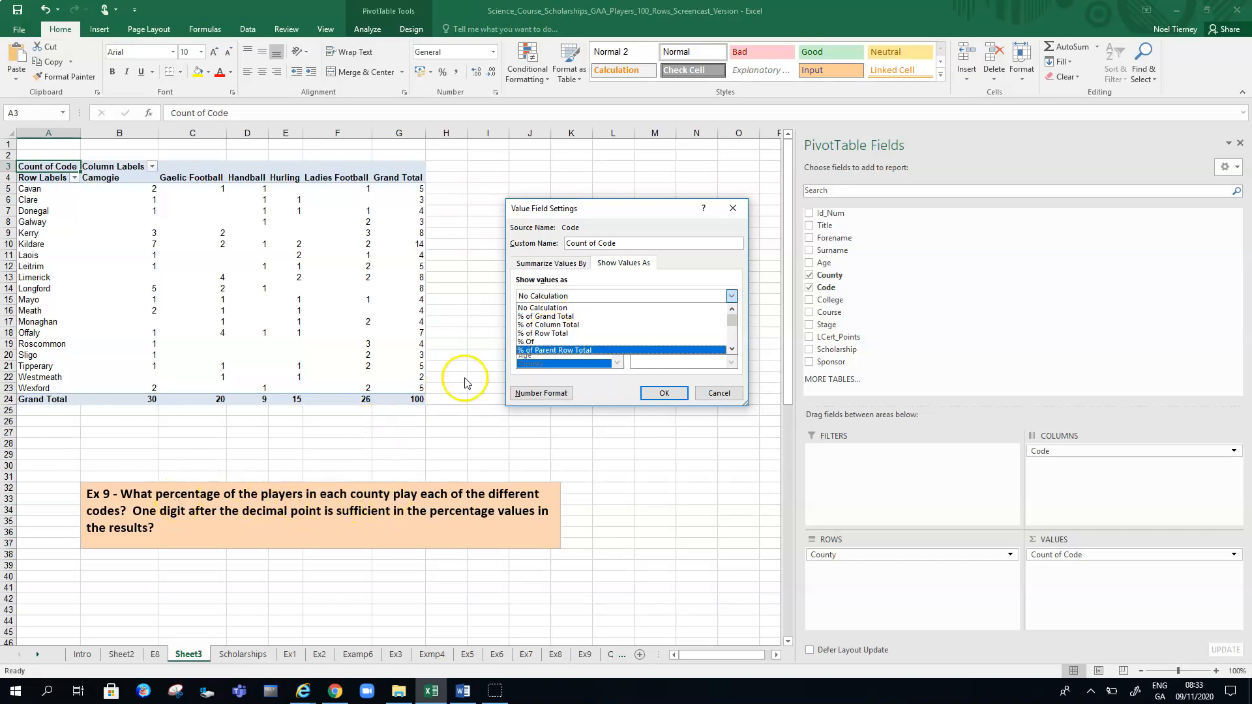
pyautogui.click(547, 334)
pyautogui.click(663, 393)
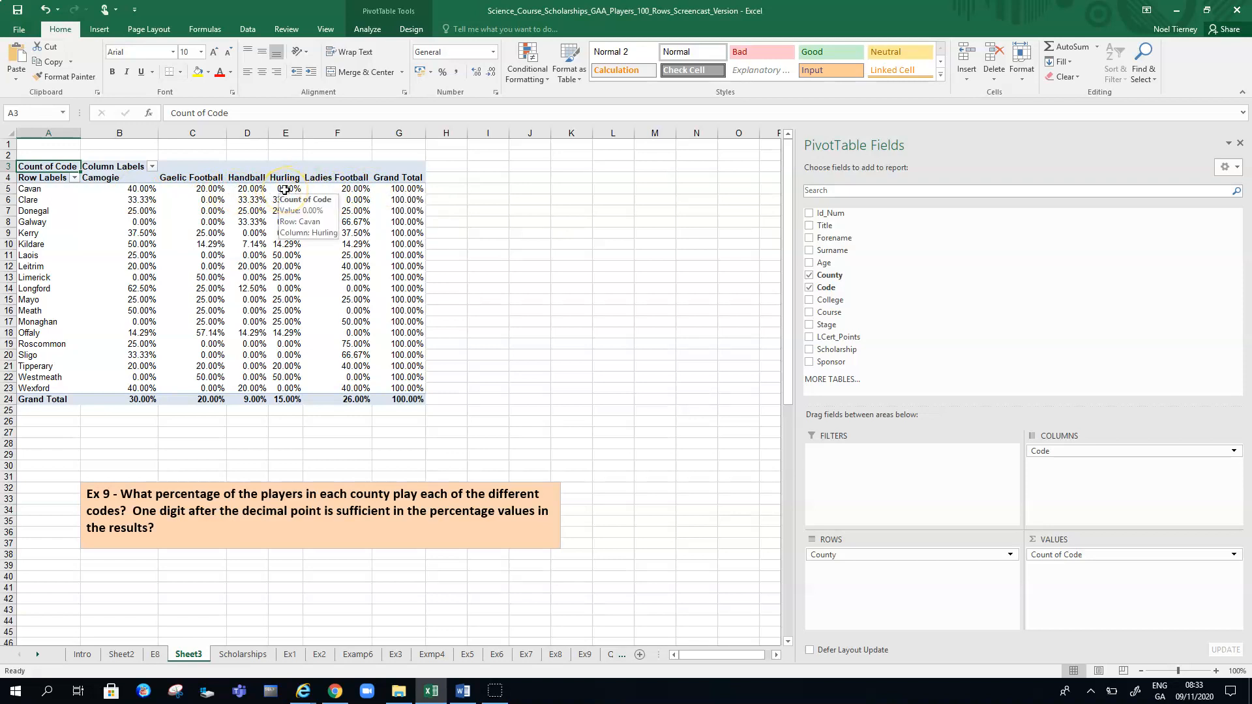
# Format the PivotTable's percentage values in B5:G24, including the grand totals, with one decimal place.
pyautogui.click(139, 188)
pyautogui.moveTo(161, 200); pyautogui.dragTo(417, 399)
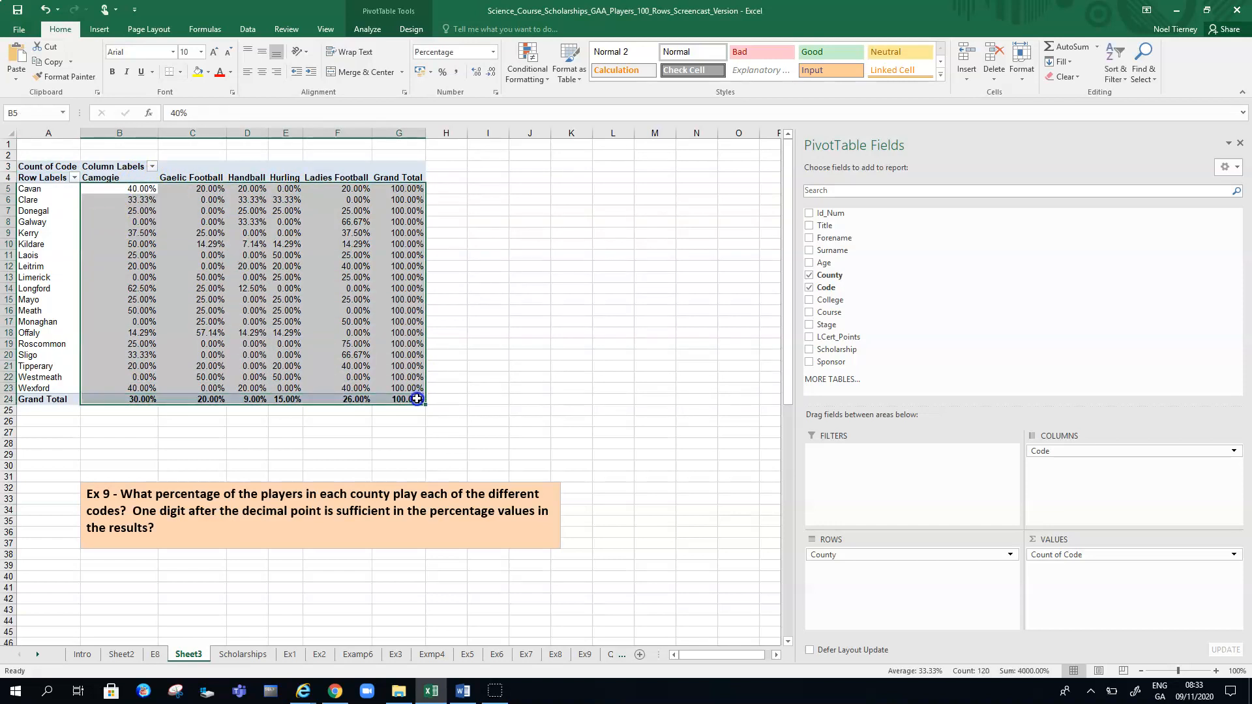
pyautogui.rightClick(285, 223)
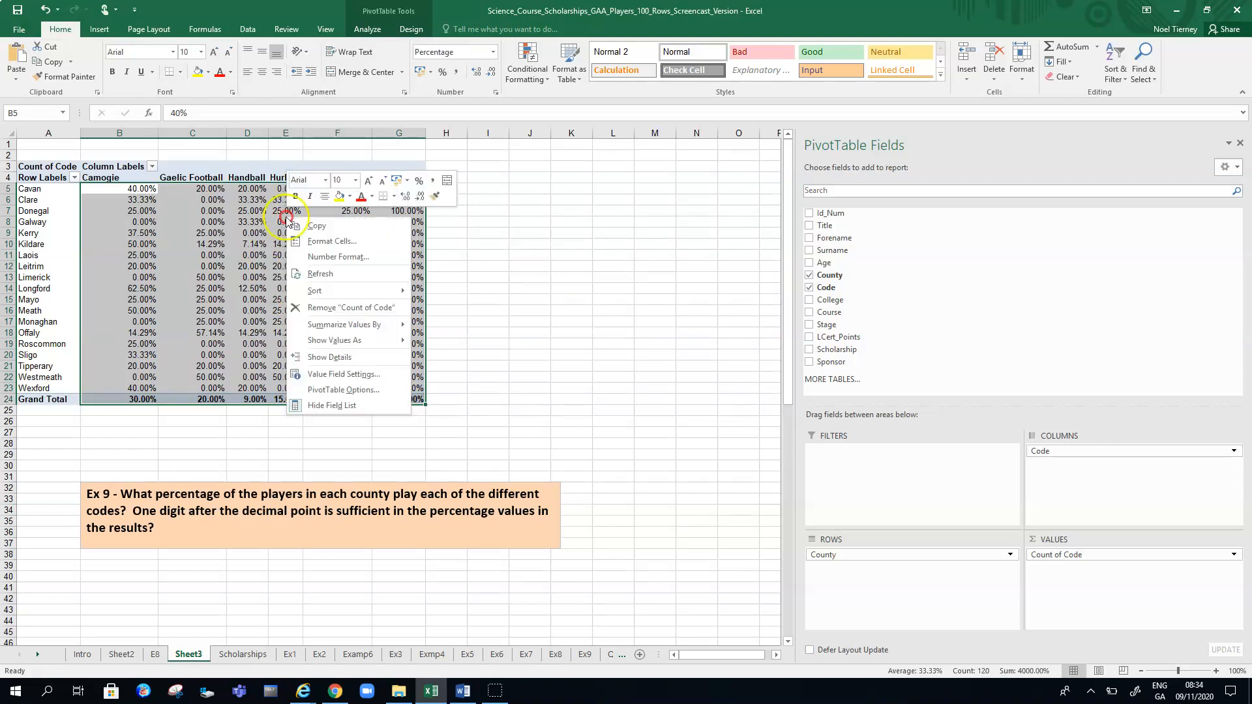
pyautogui.click(313, 237)
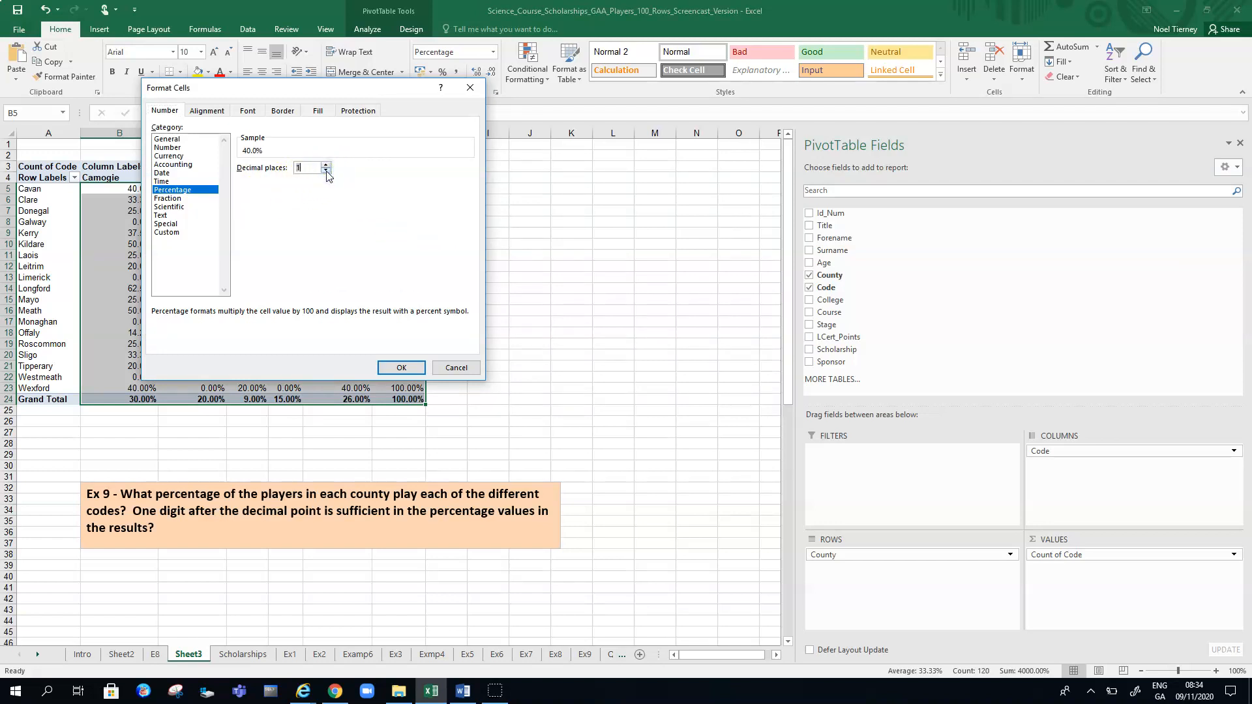
pyautogui.click(403, 367)
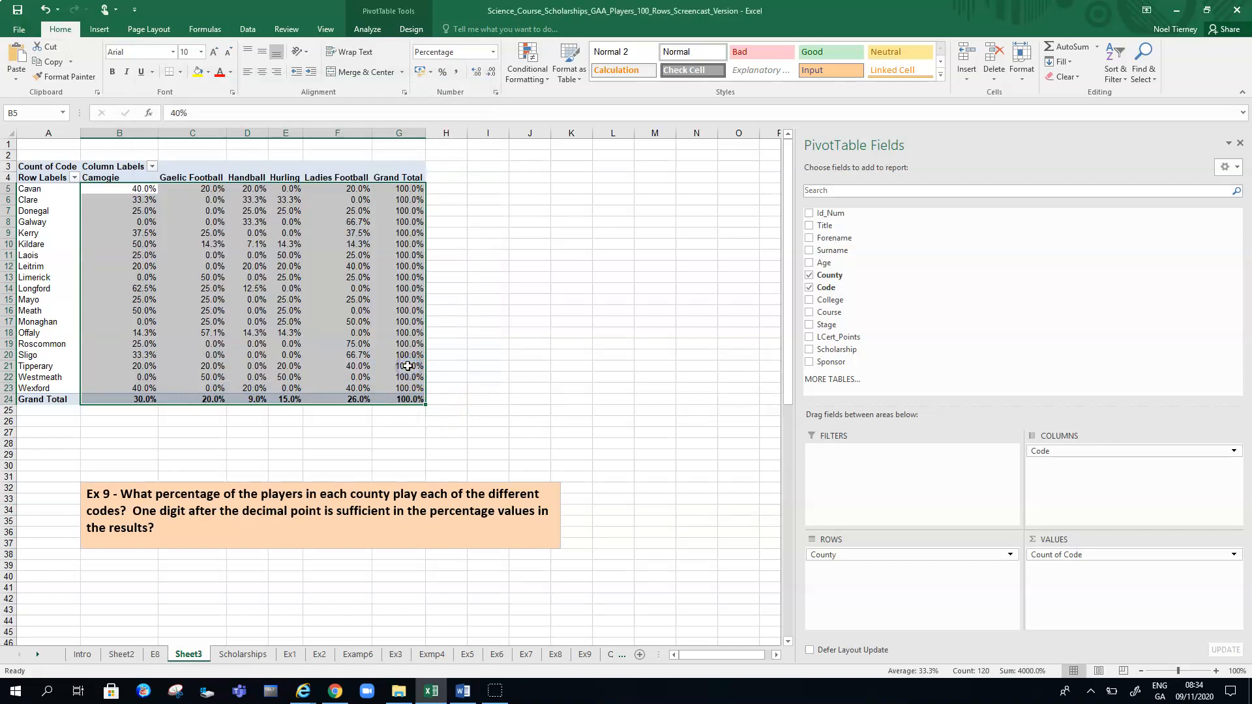
# Set the selected PivotTable percentages to 0 decimal places.
pyautogui.rightClick(287, 231)
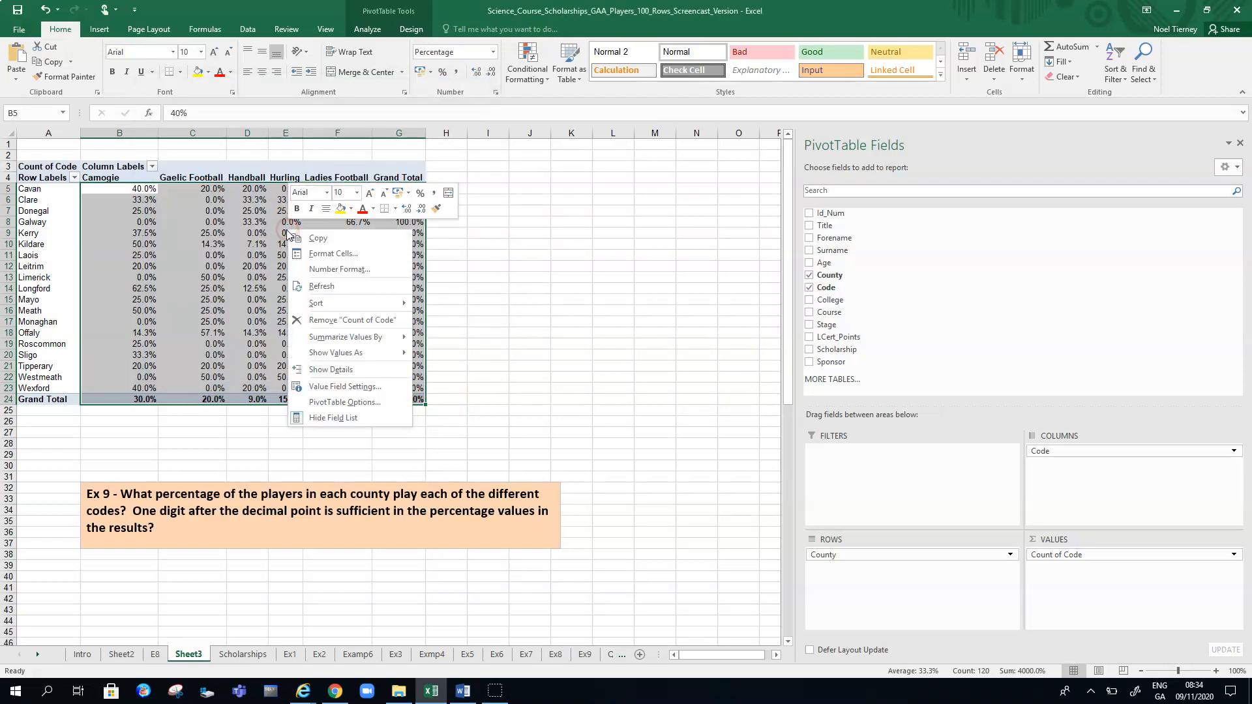
pyautogui.click(329, 254)
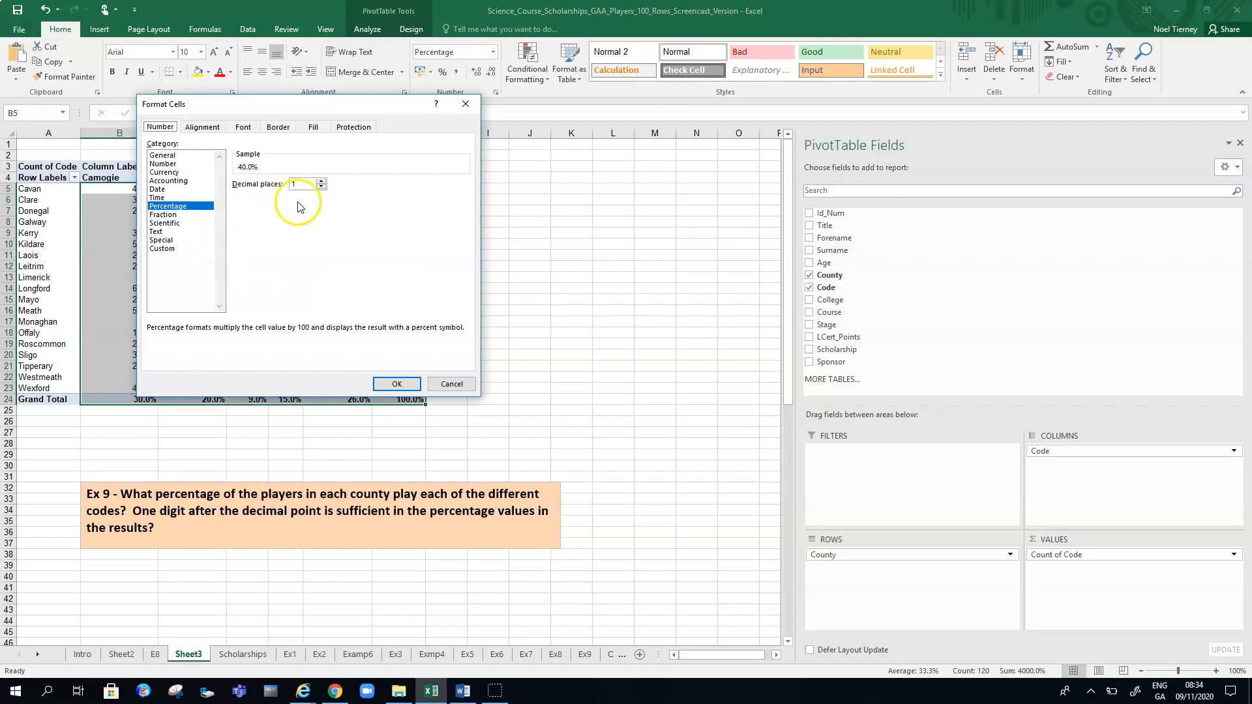
pyautogui.click(321, 188)
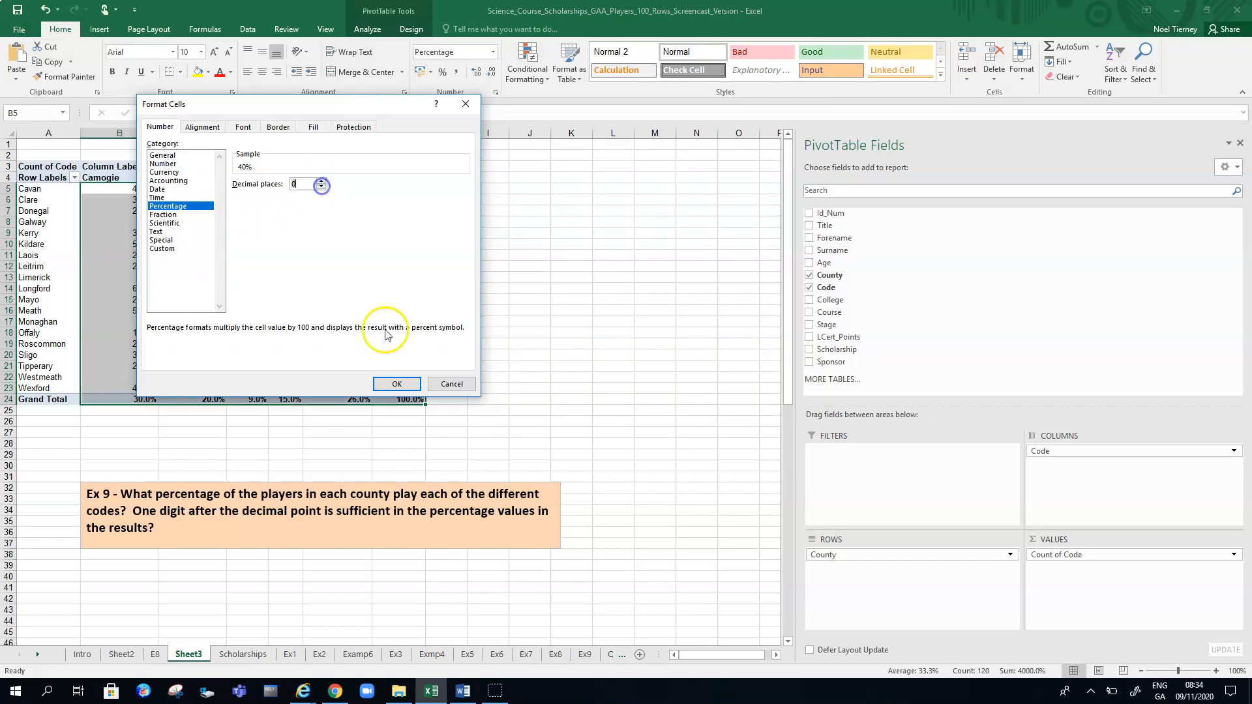
pyautogui.click(396, 383)
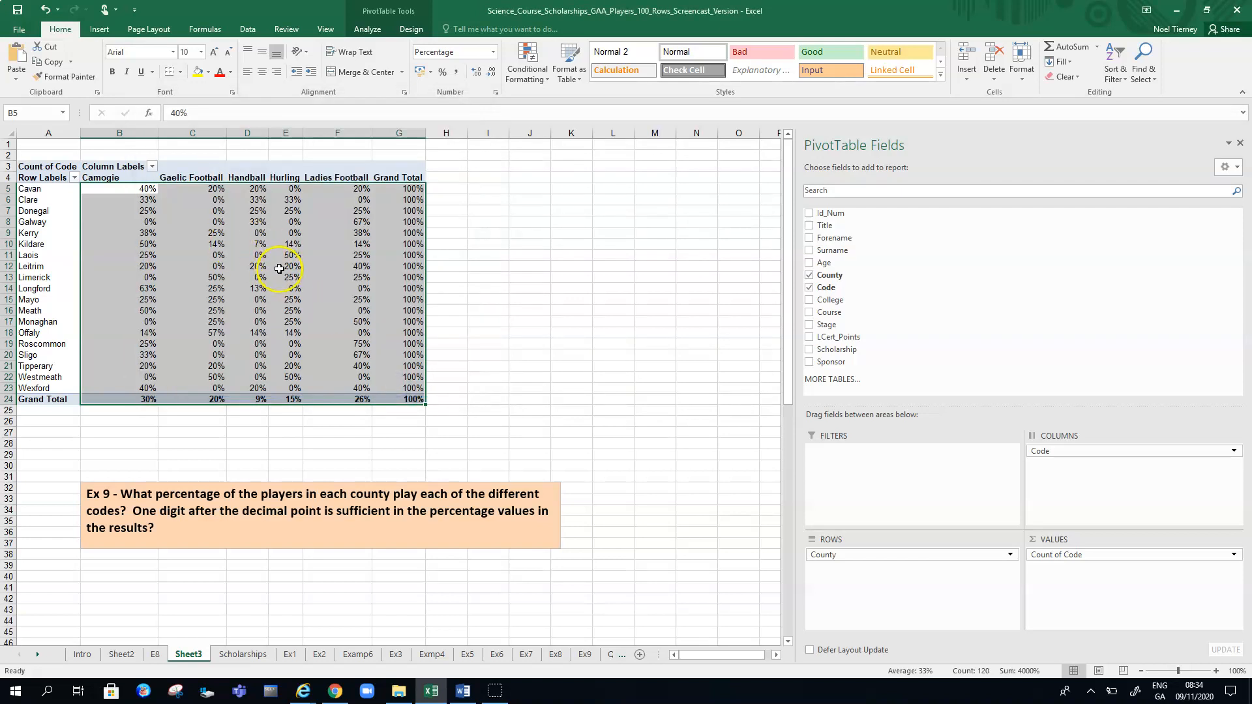
pyautogui.moveTo(279, 269)
pyautogui.moveTo(405, 338)
pyautogui.moveTo(231, 243)
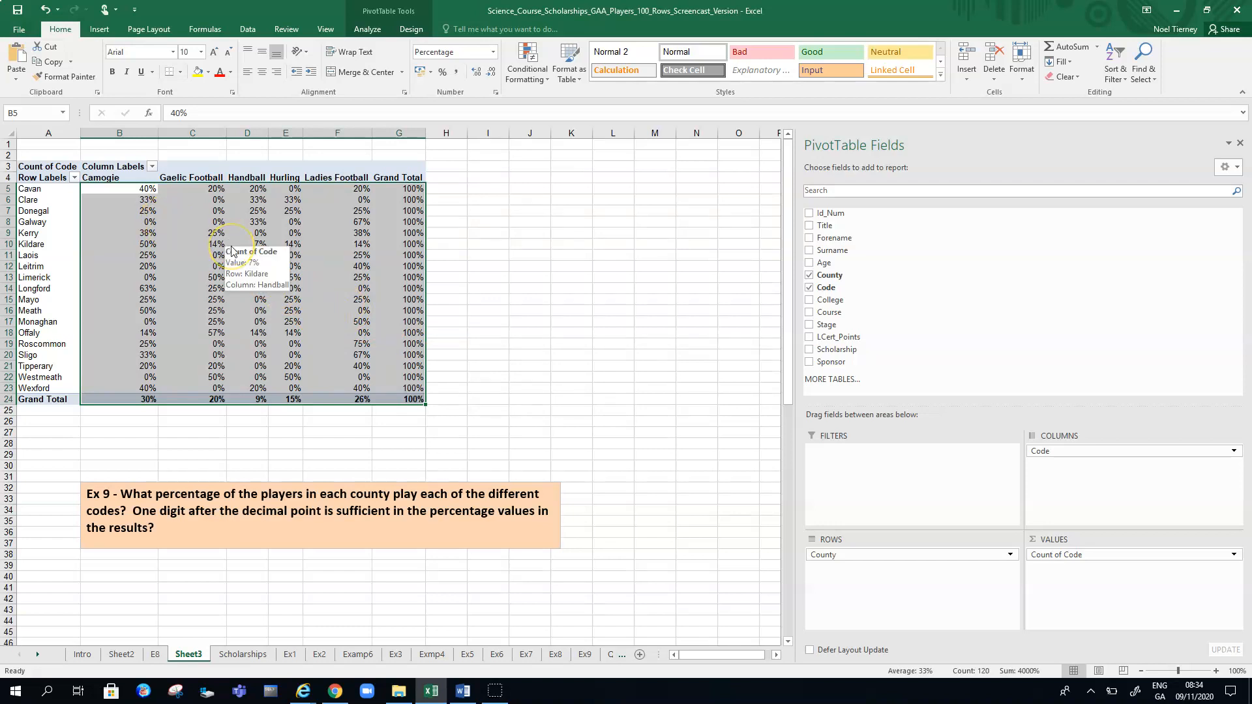